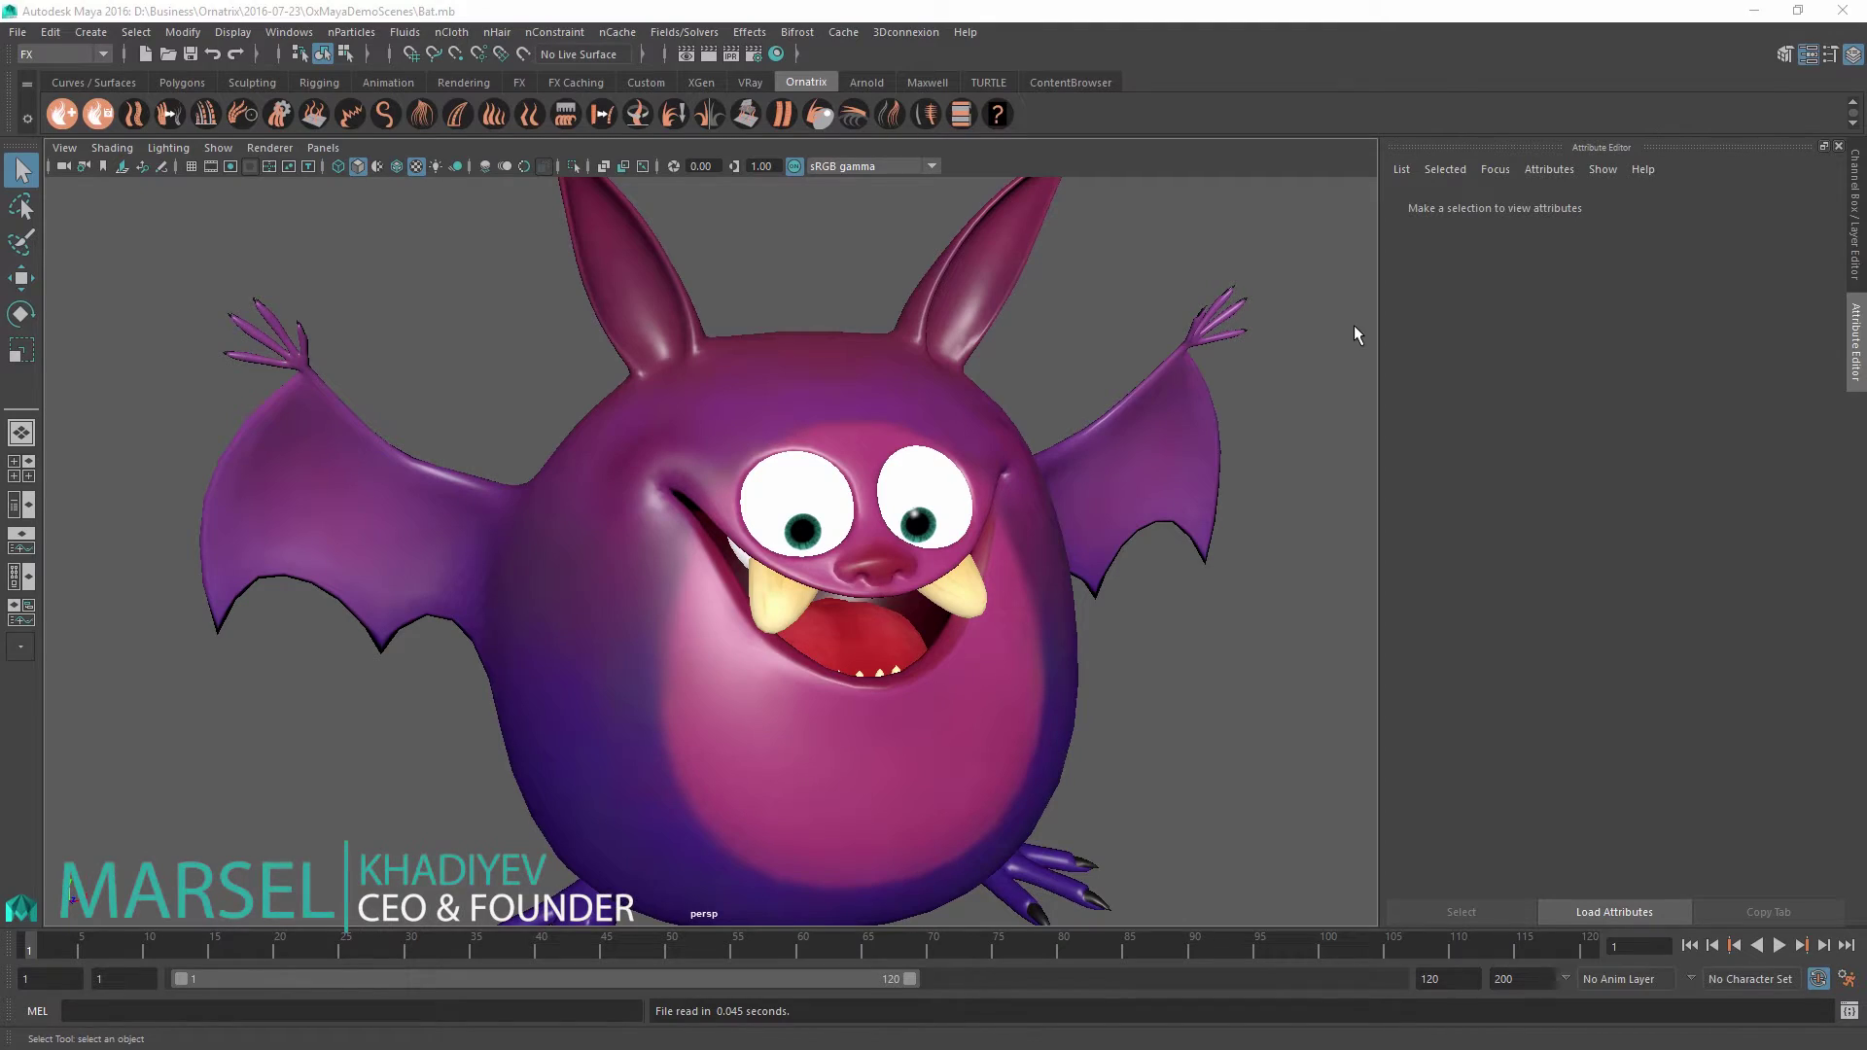
# Apply the Fur Ball hair preset to the bat's body mesh
pyautogui.click(941, 365)
pyautogui.click(74, 117)
pyautogui.doubleClick(834, 420)
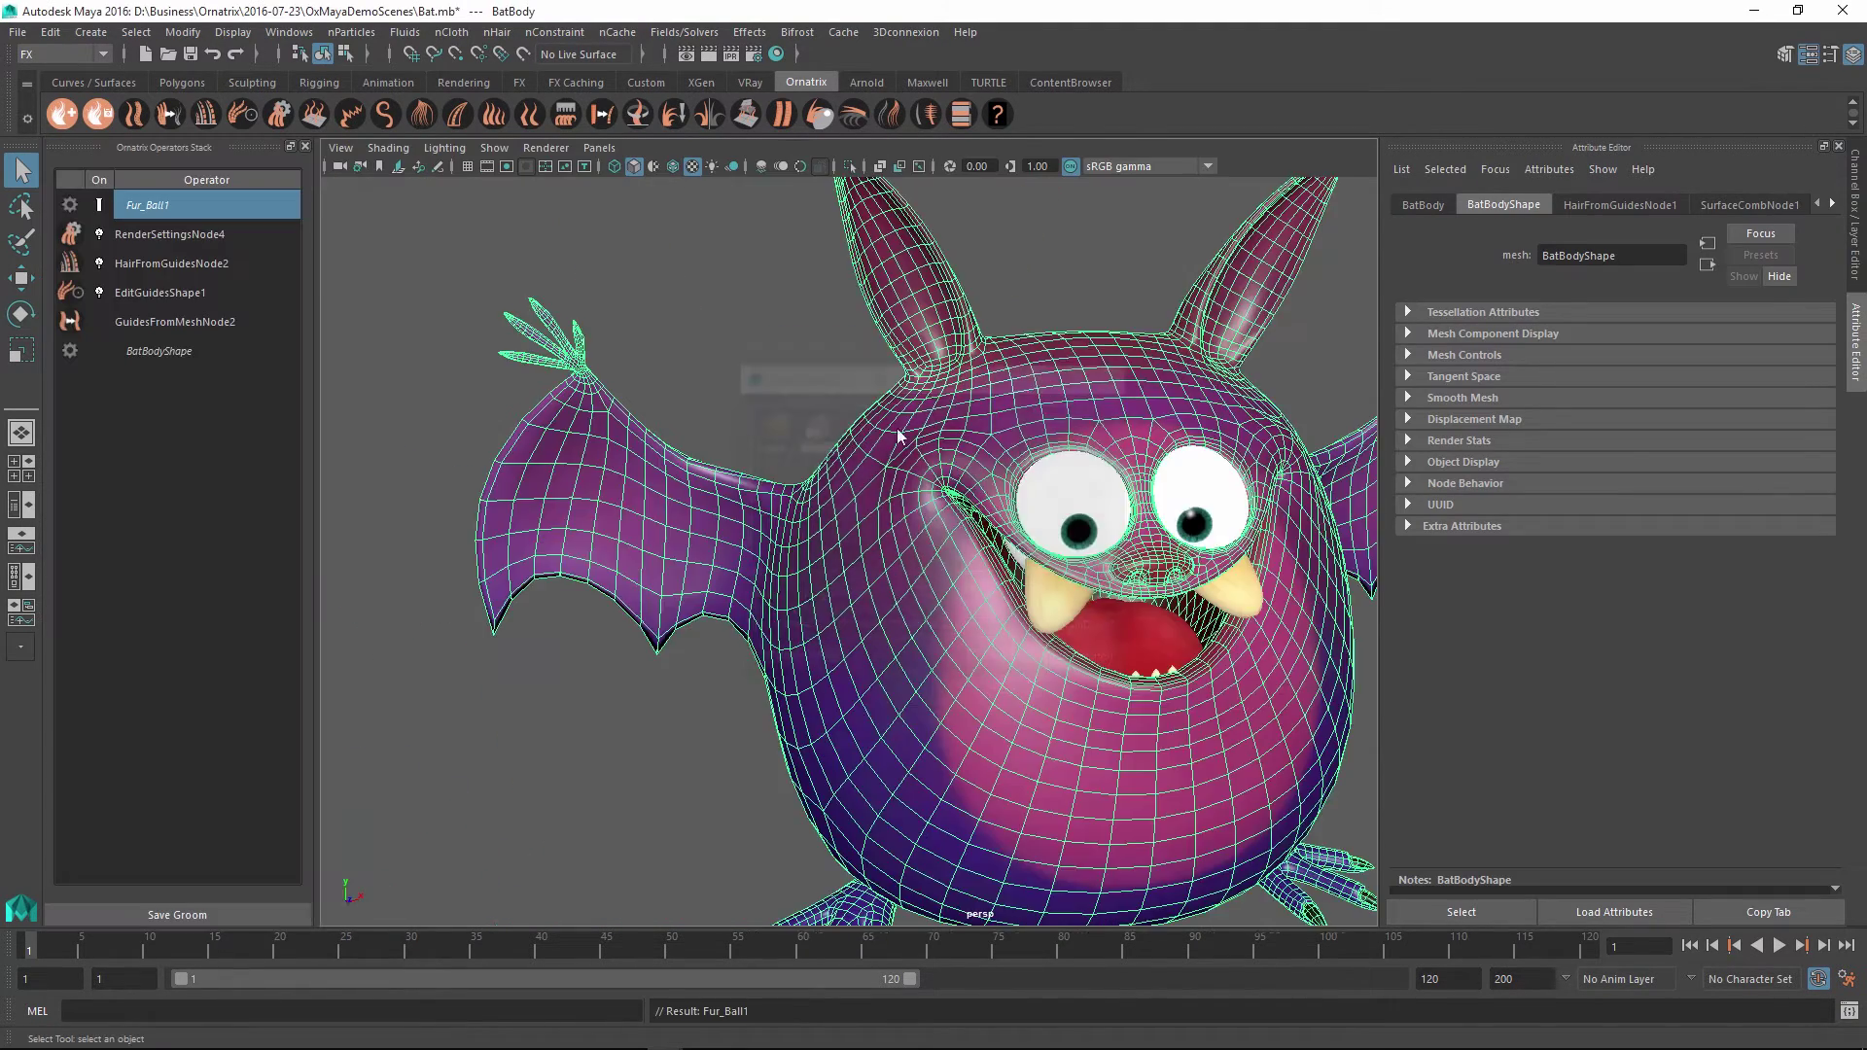
# Shorten the fur's guide hairs and set the strand render radius to 0.115
pyautogui.click(204, 322)
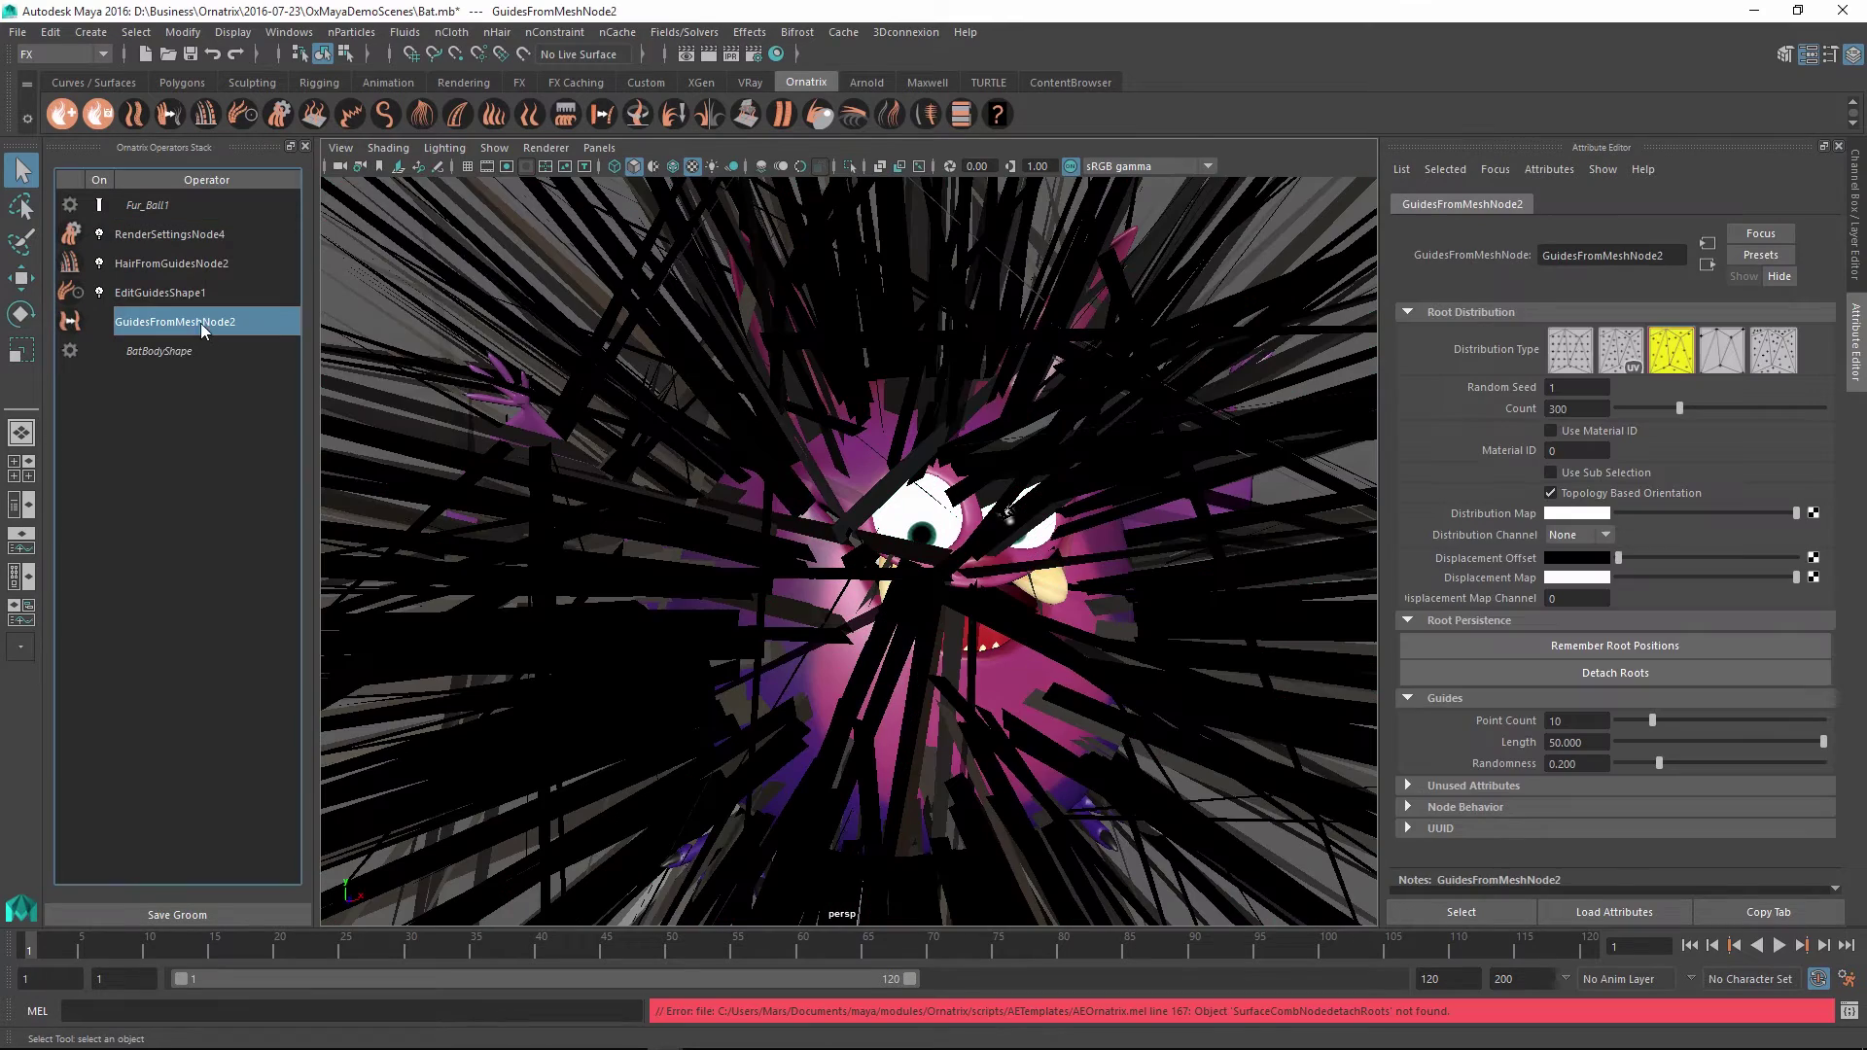
pyautogui.click(1650, 739)
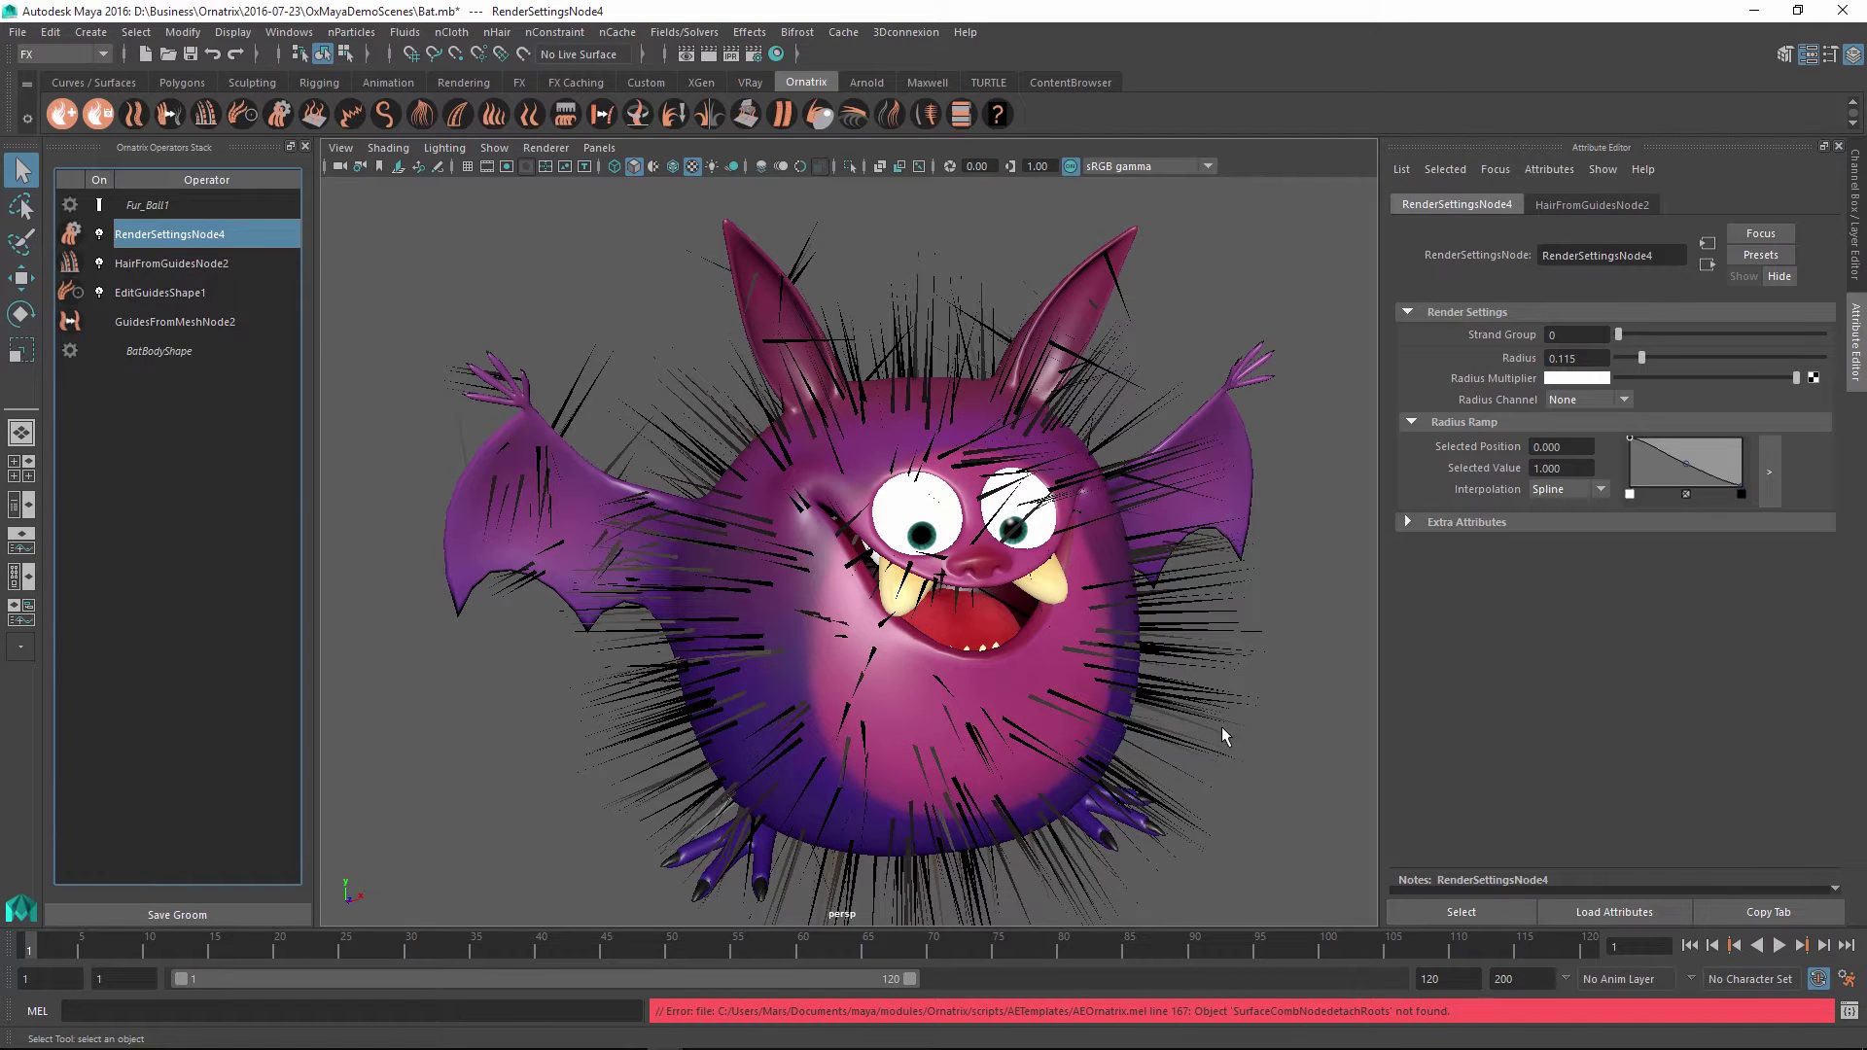
pyautogui.keyDown('alt'); pyautogui.moveTo(1171, 715); pyautogui.dragTo(906, 643); pyautogui.keyUp('alt')
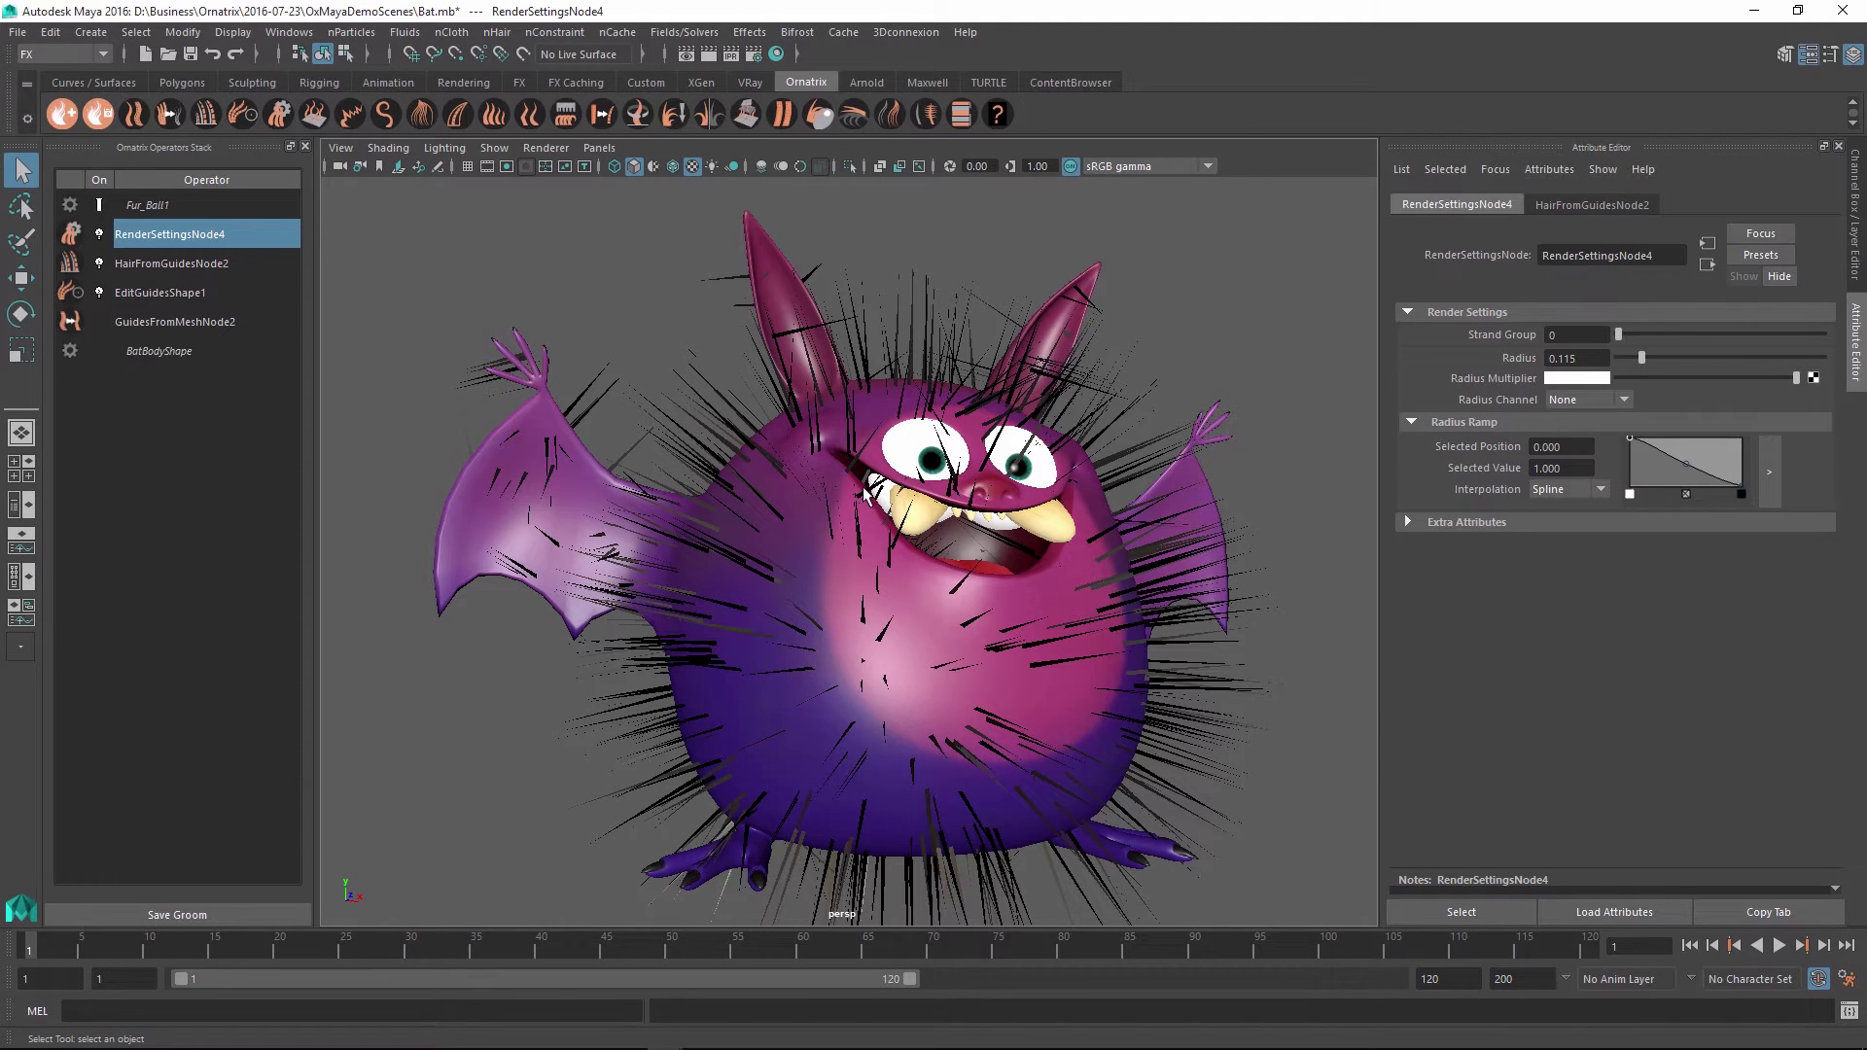
# Insert a Multiplier operator directly above the HairFromGuides operator and inspect the fur around the bat's face
pyautogui.click(194, 263)
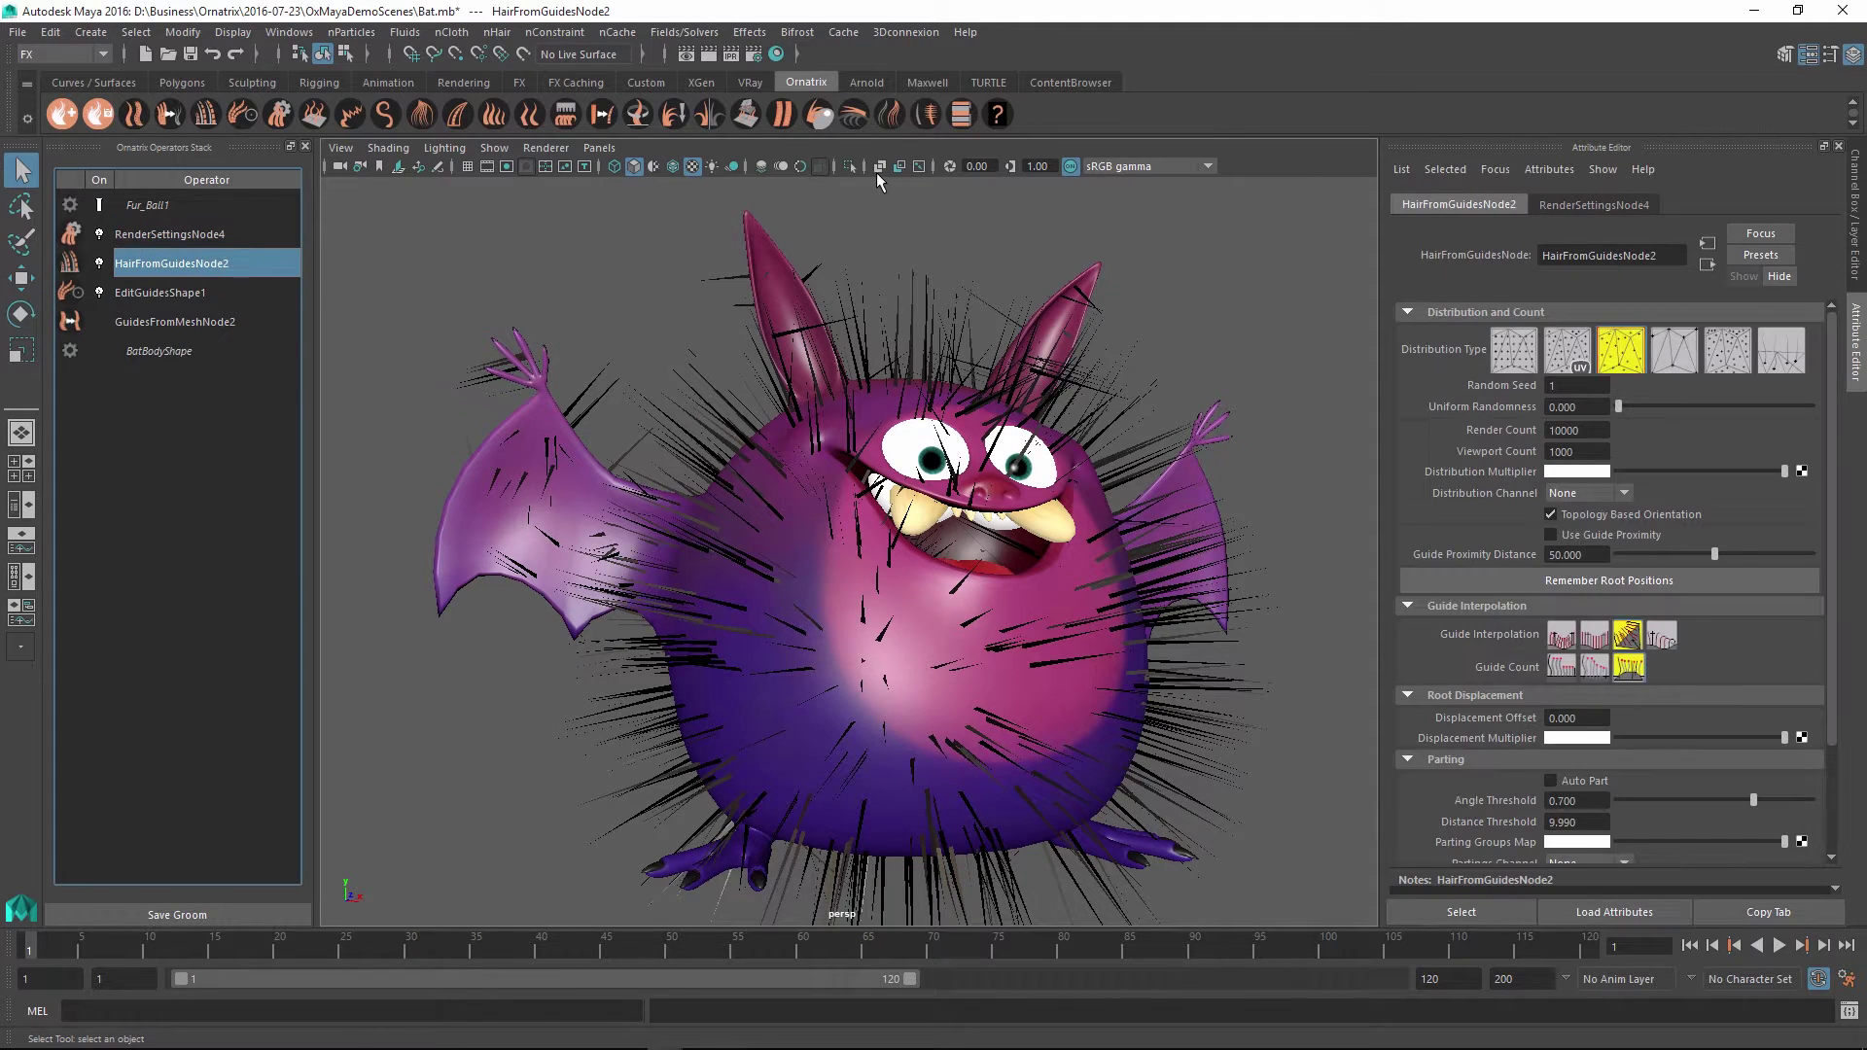
pyautogui.click(889, 122)
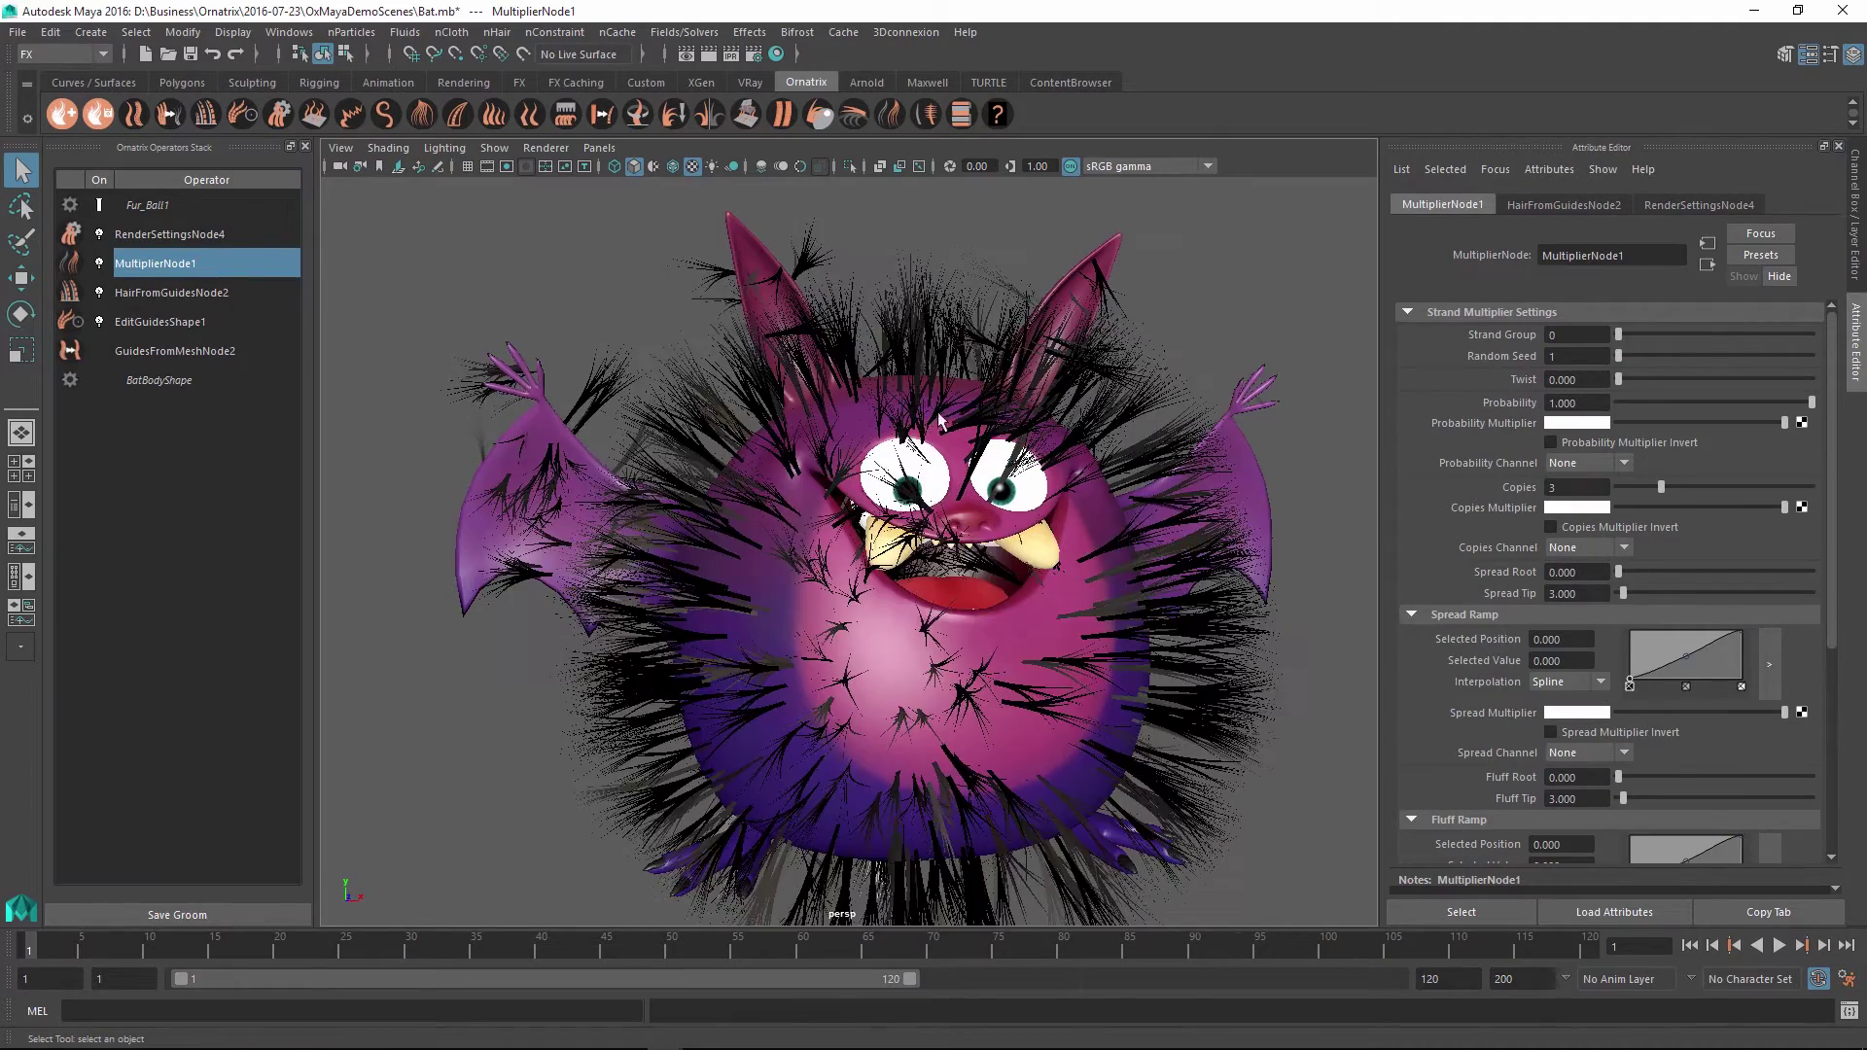
pyautogui.scroll(3, 842, 465)
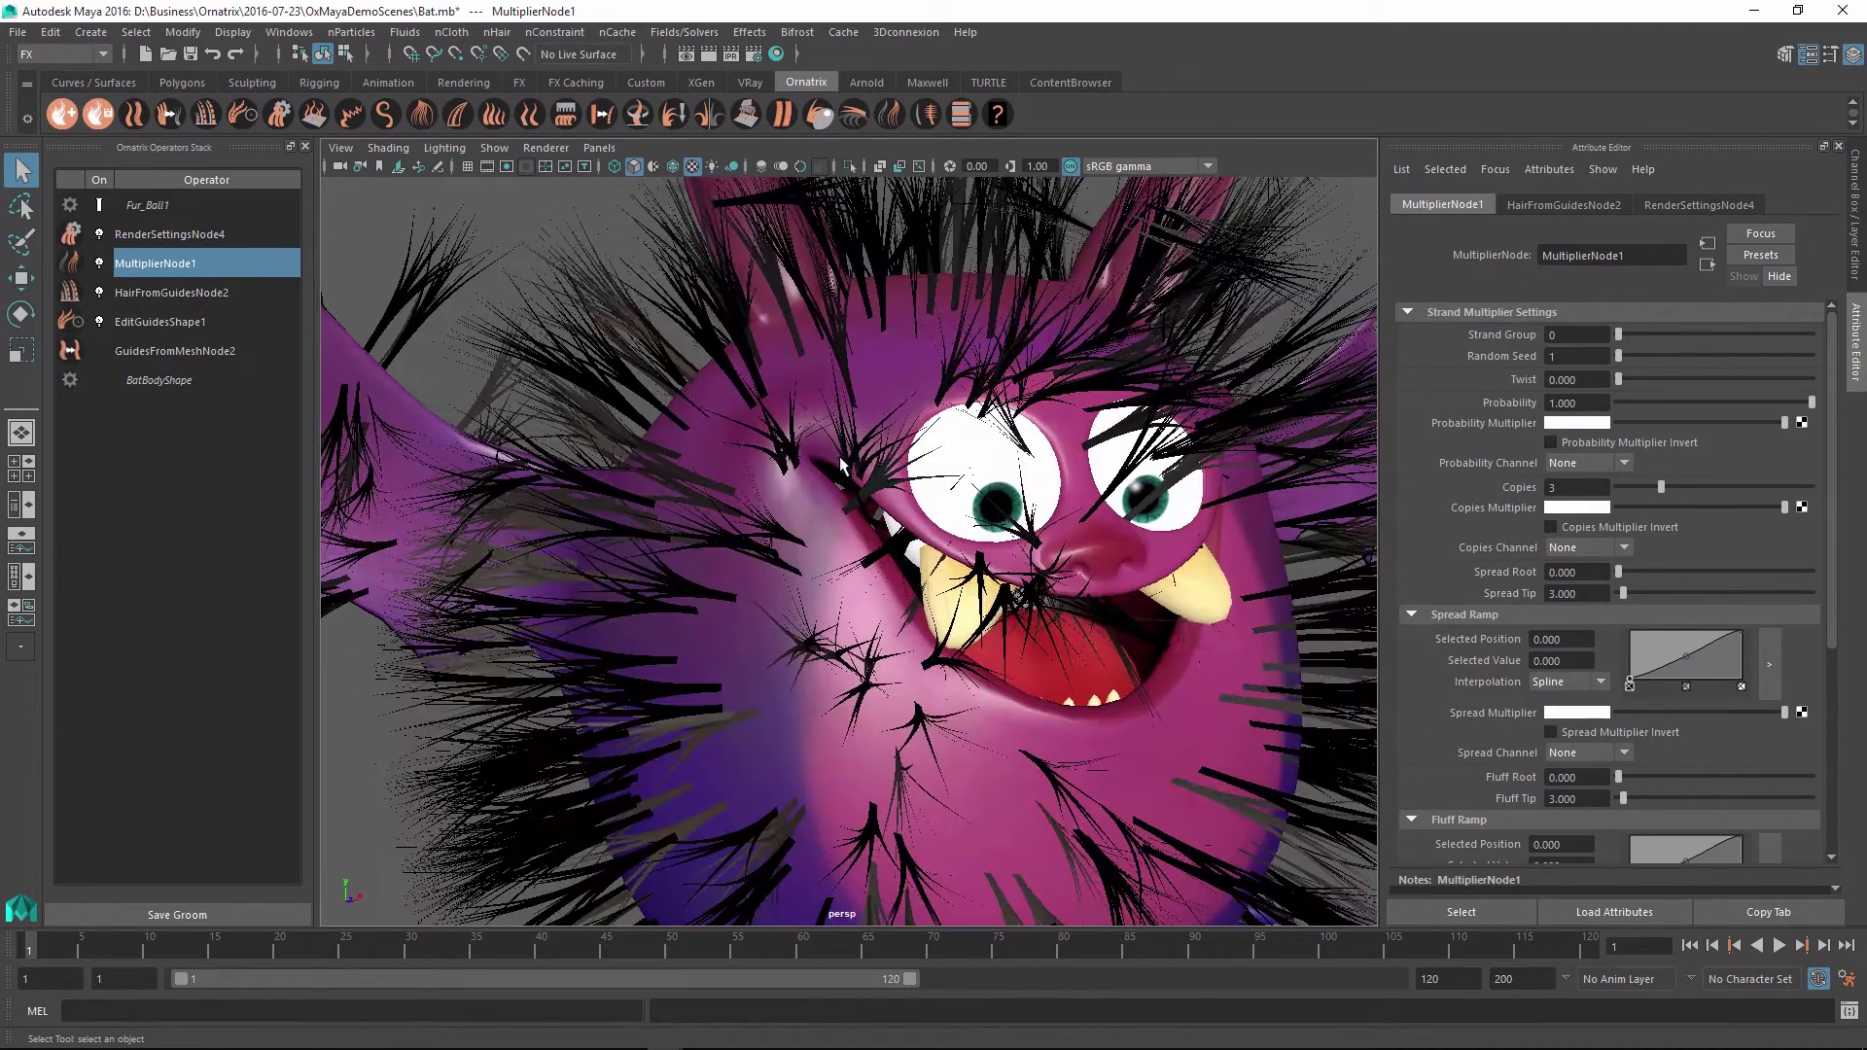
pyautogui.keyDown('alt'); pyautogui.moveTo(842, 464); pyautogui.dragTo(817, 418); pyautogui.keyUp('alt')
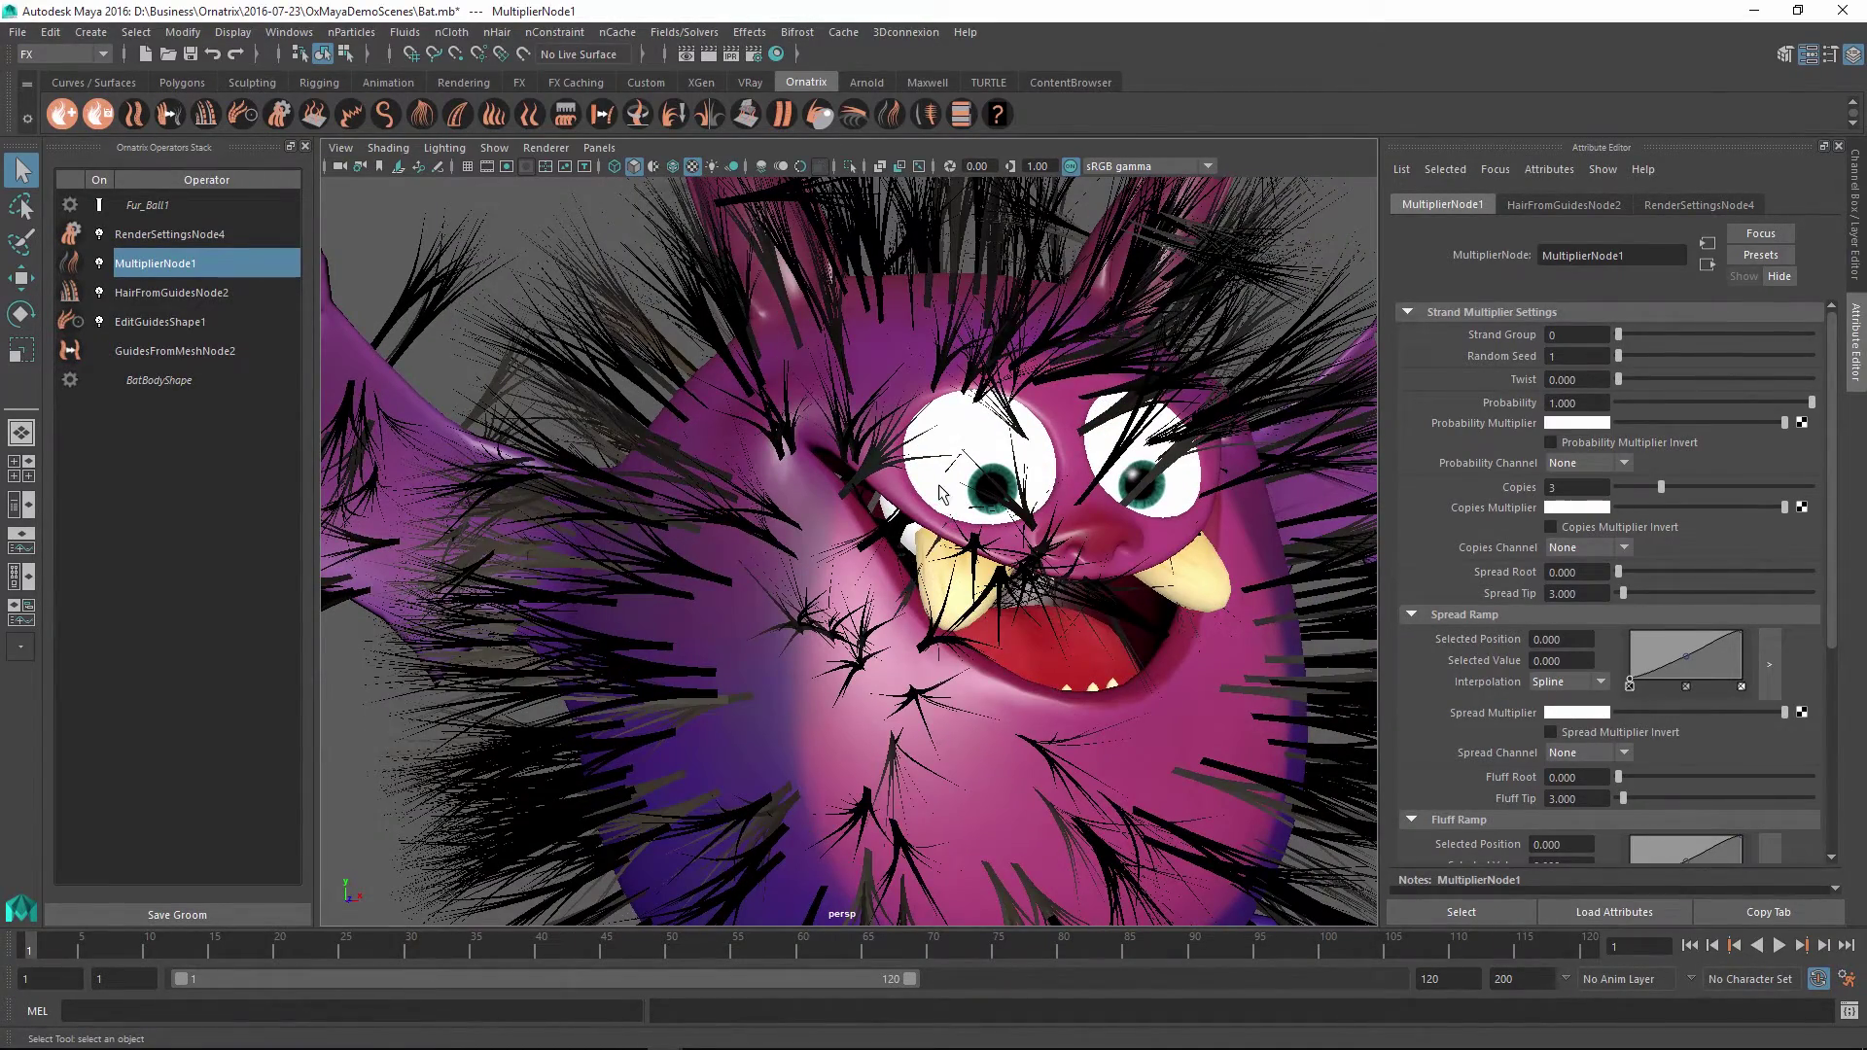
pyautogui.scroll(-3, 959, 486)
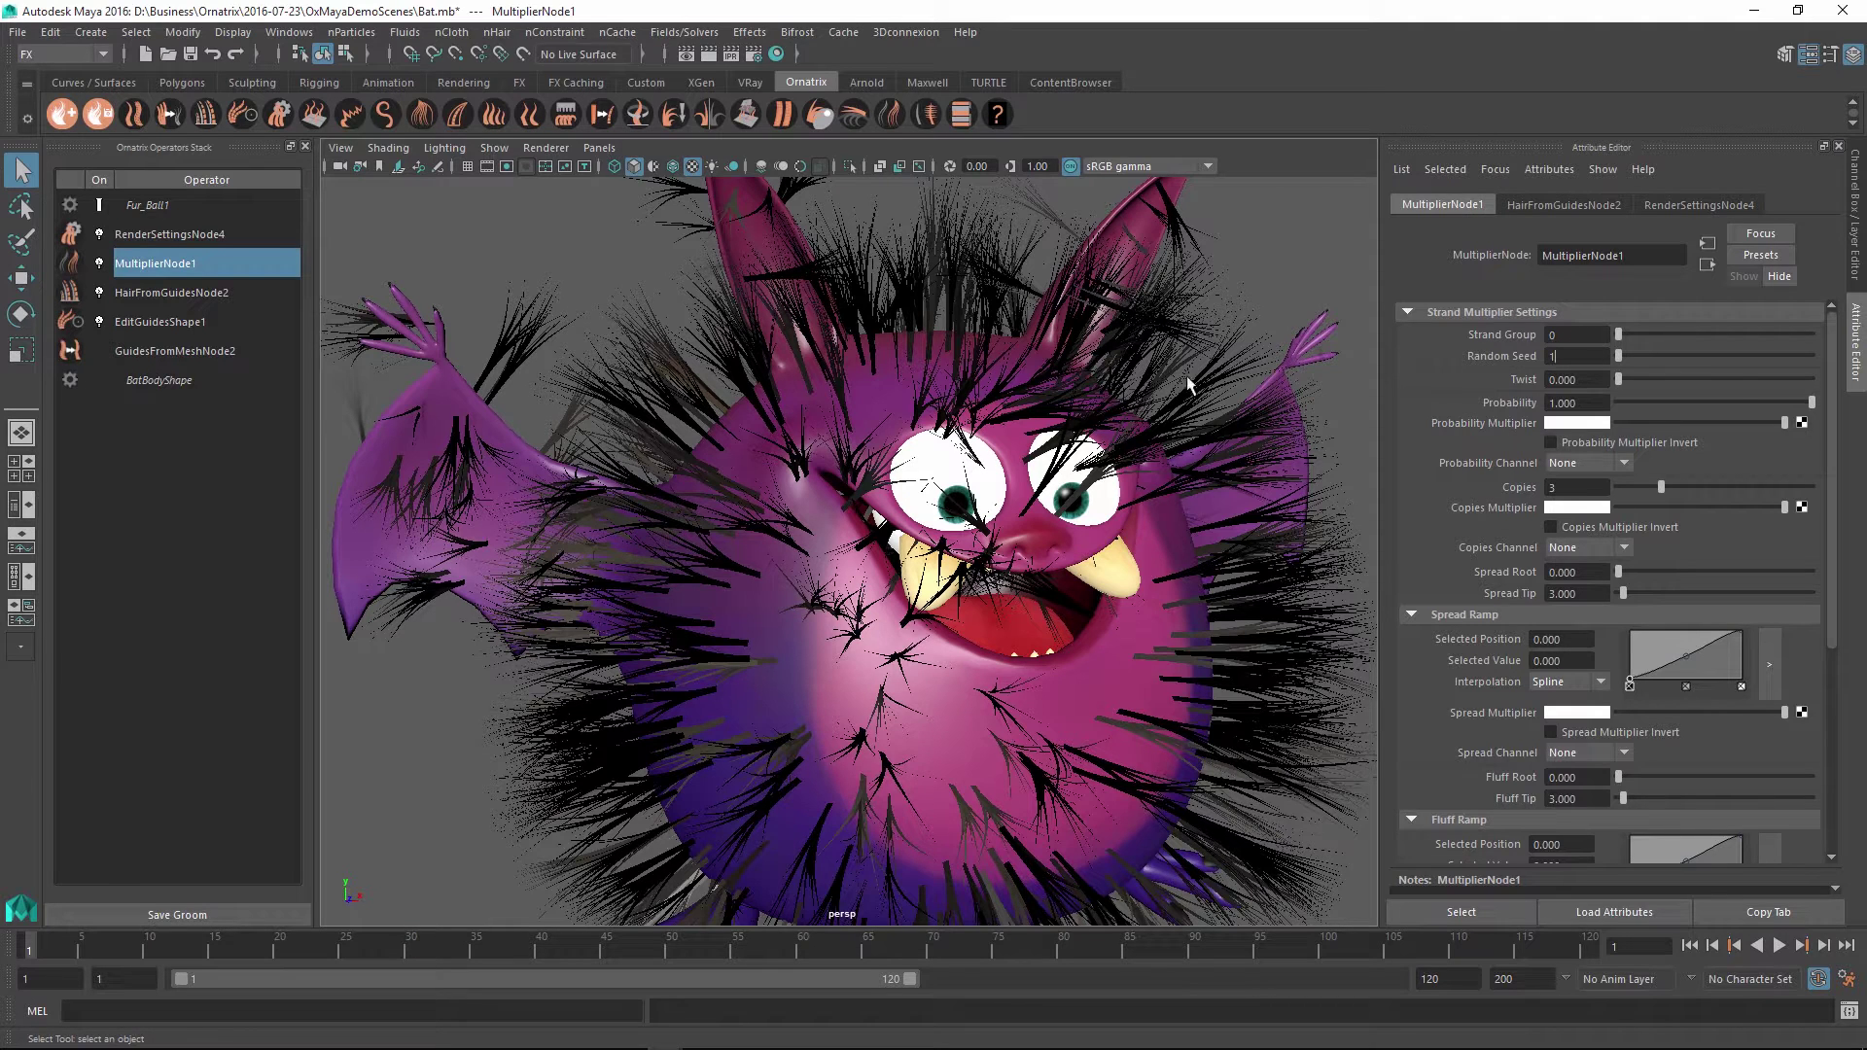
# Set the multiplier's Twist to about 1.74 and its Probability to about 0.45
pyautogui.moveTo(1619, 359)
pyautogui.mouseDown()
pyautogui.moveTo(1688, 354)
pyautogui.moveTo(1600, 350)
pyautogui.mouseUp()
pyautogui.click(1585, 379)
pyautogui.moveTo(1631, 377); pyautogui.dragTo(1727, 377)
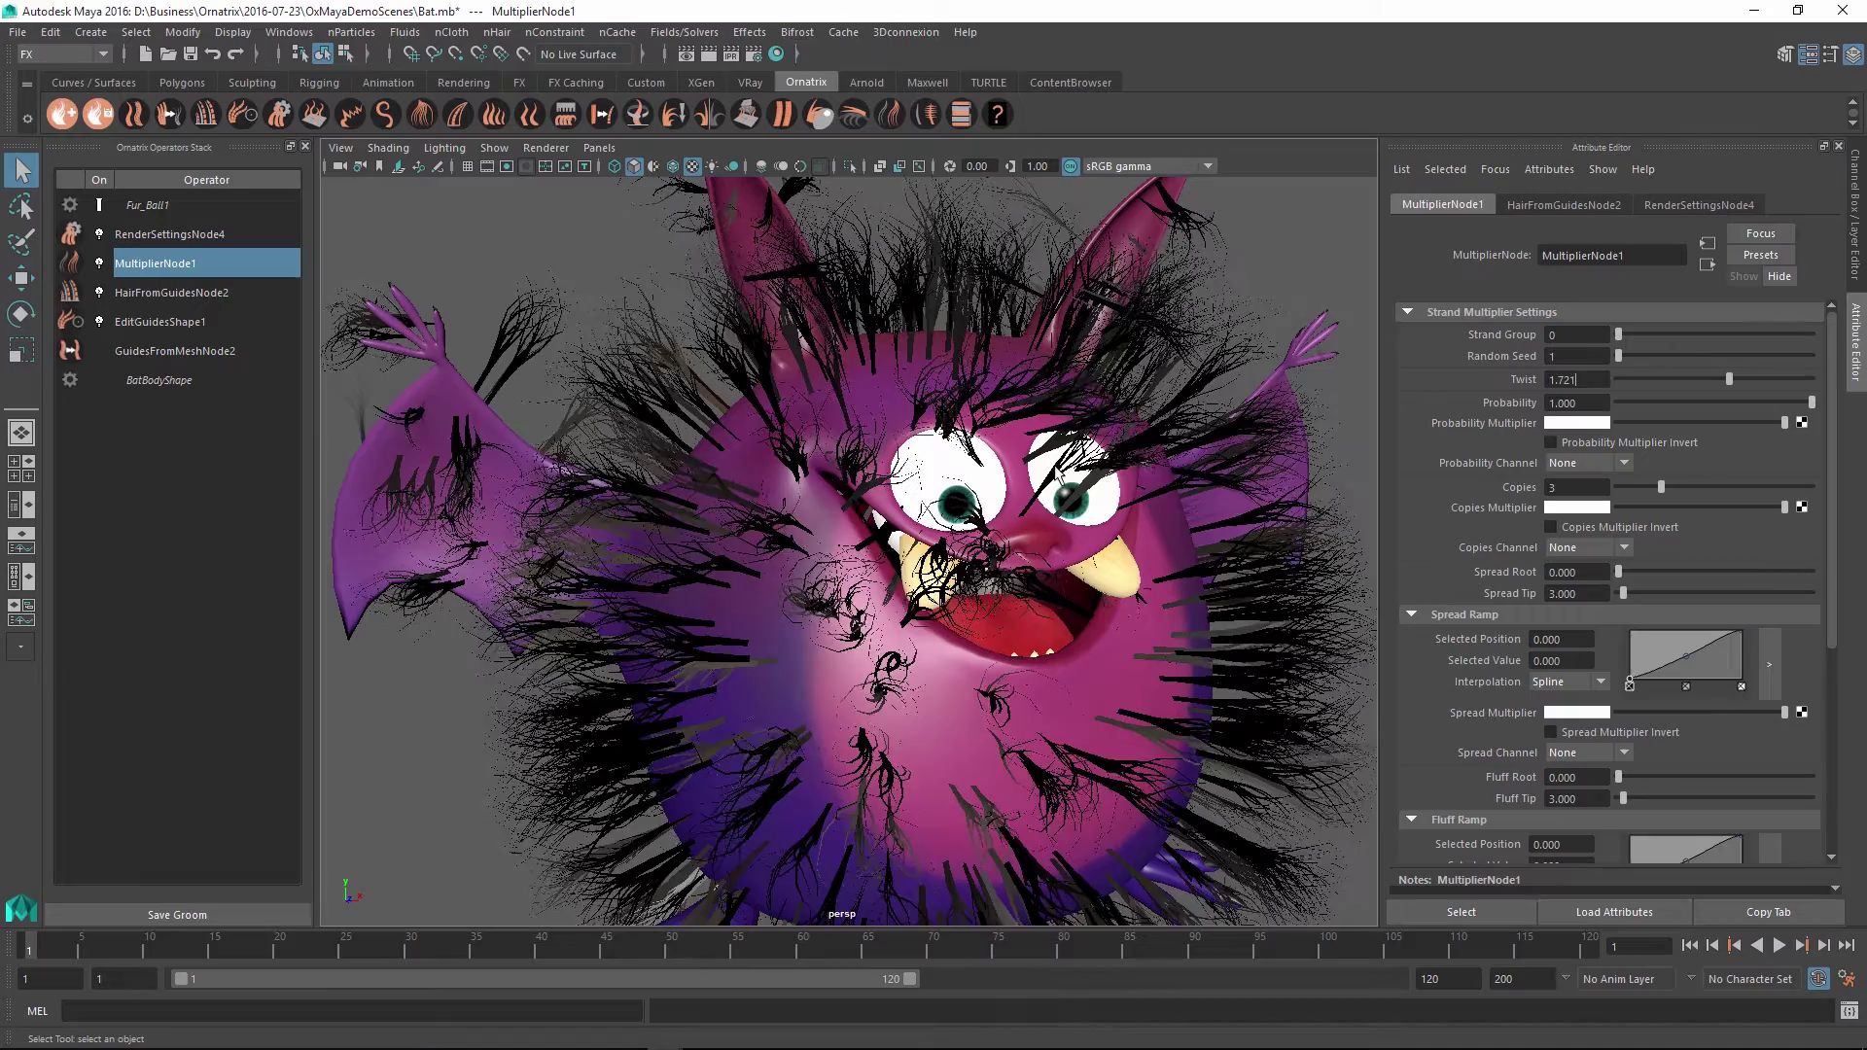
pyautogui.keyDown('alt'); pyautogui.moveTo(875, 506); pyautogui.dragTo(976, 336); pyautogui.keyUp('alt')
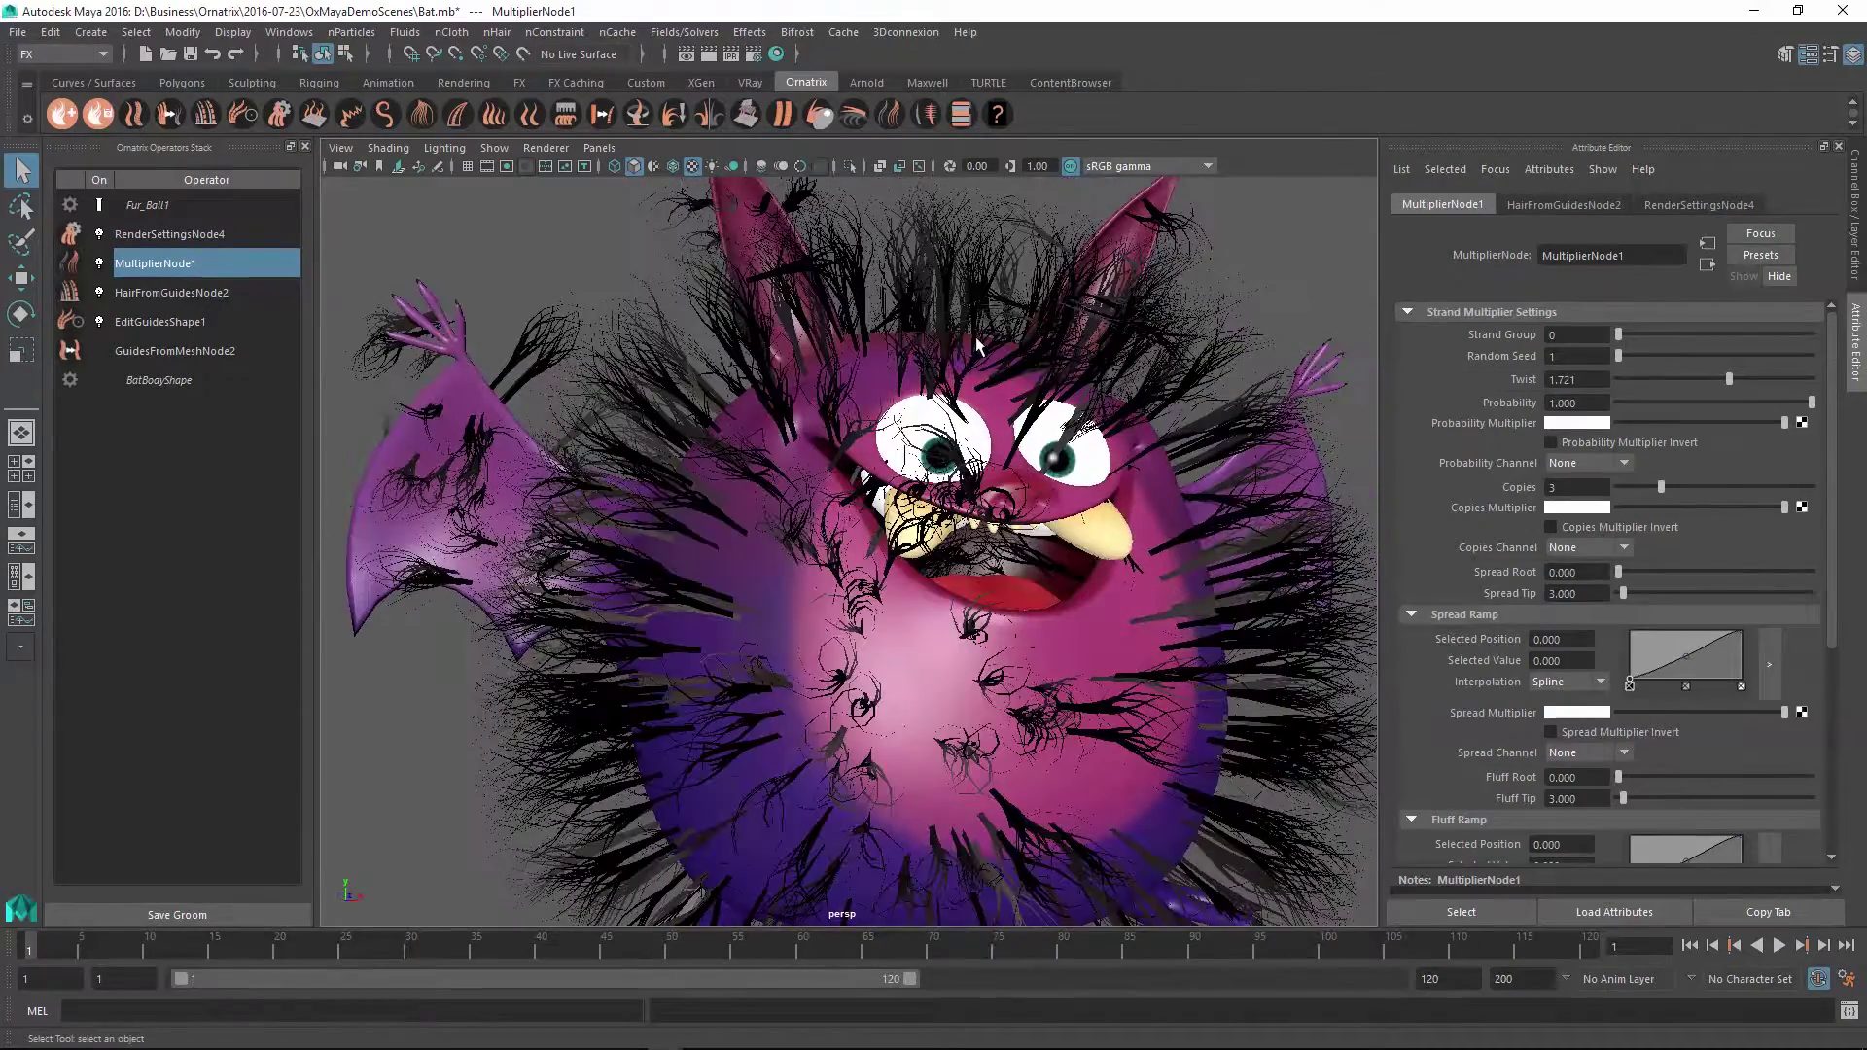
pyautogui.keyDown('alt'); pyautogui.moveTo(920, 546); pyautogui.dragTo(1063, 436); pyautogui.keyUp('alt')
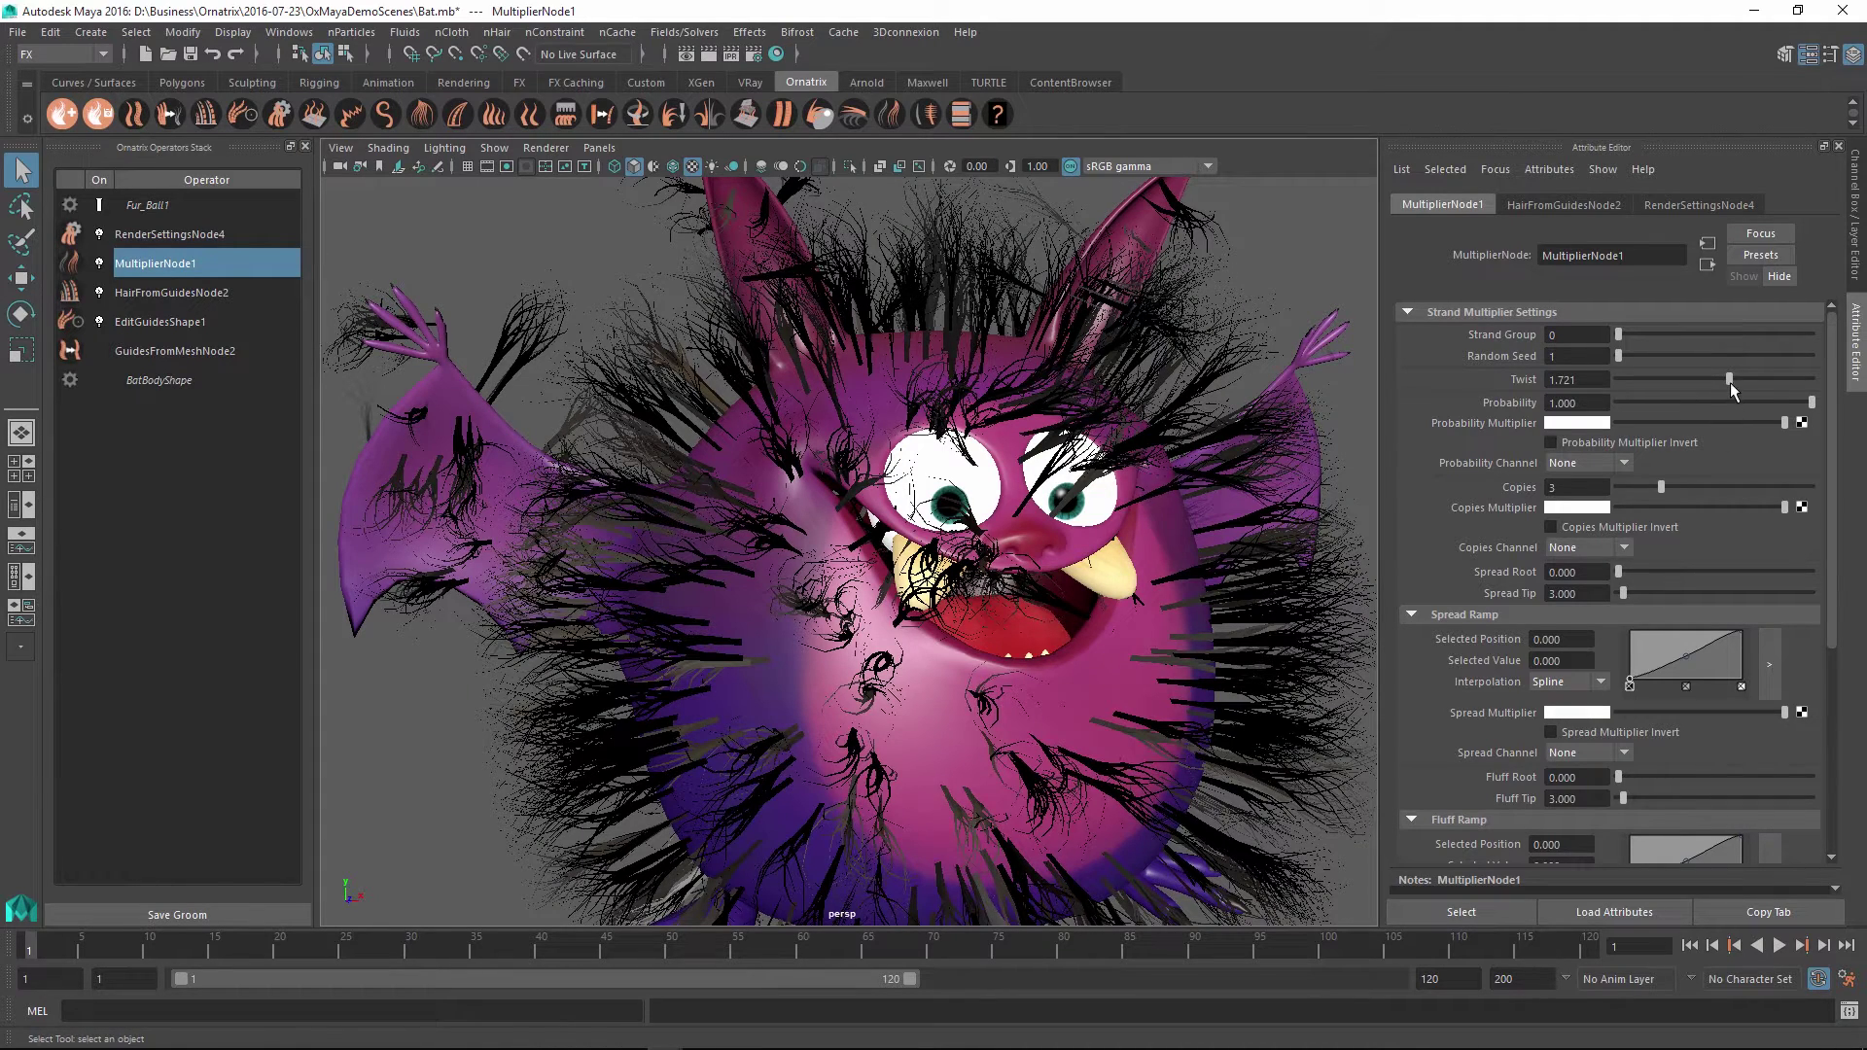
pyautogui.moveTo(1729, 387); pyautogui.dragTo(1721, 408)
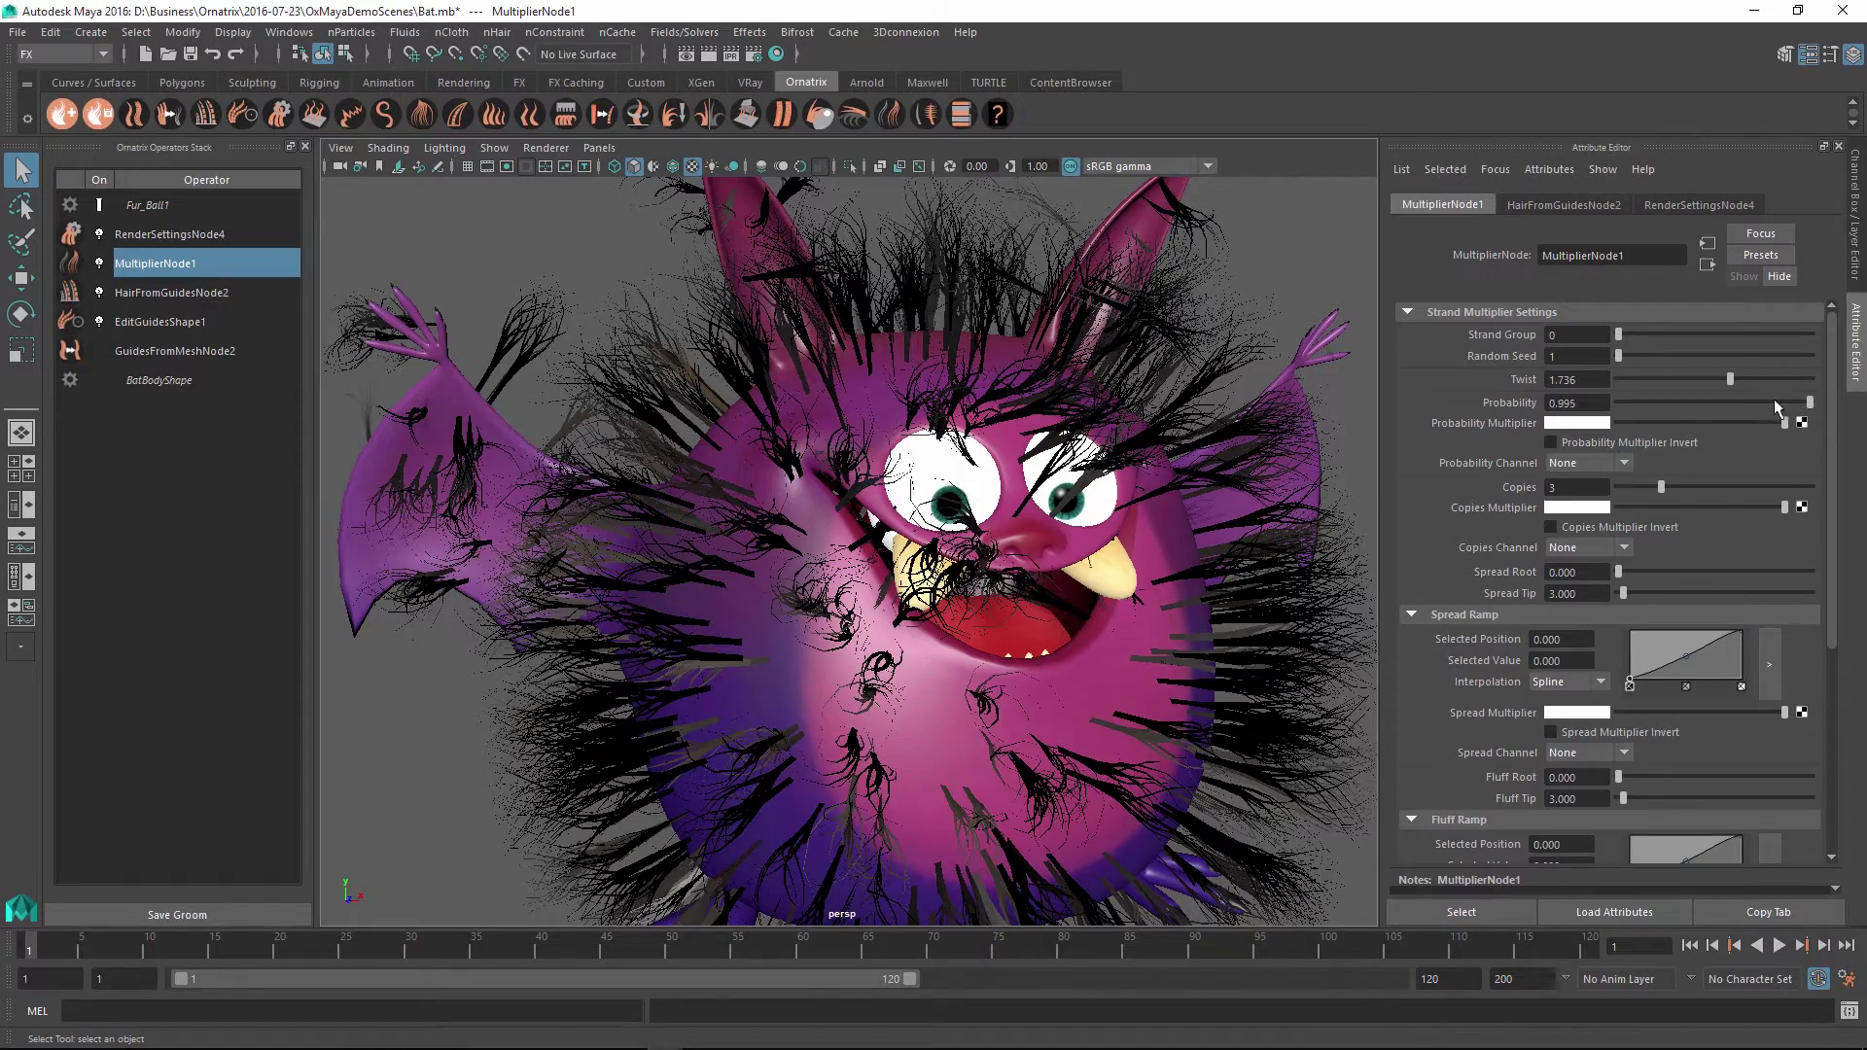
pyautogui.moveTo(1774, 398); pyautogui.dragTo(1703, 408)
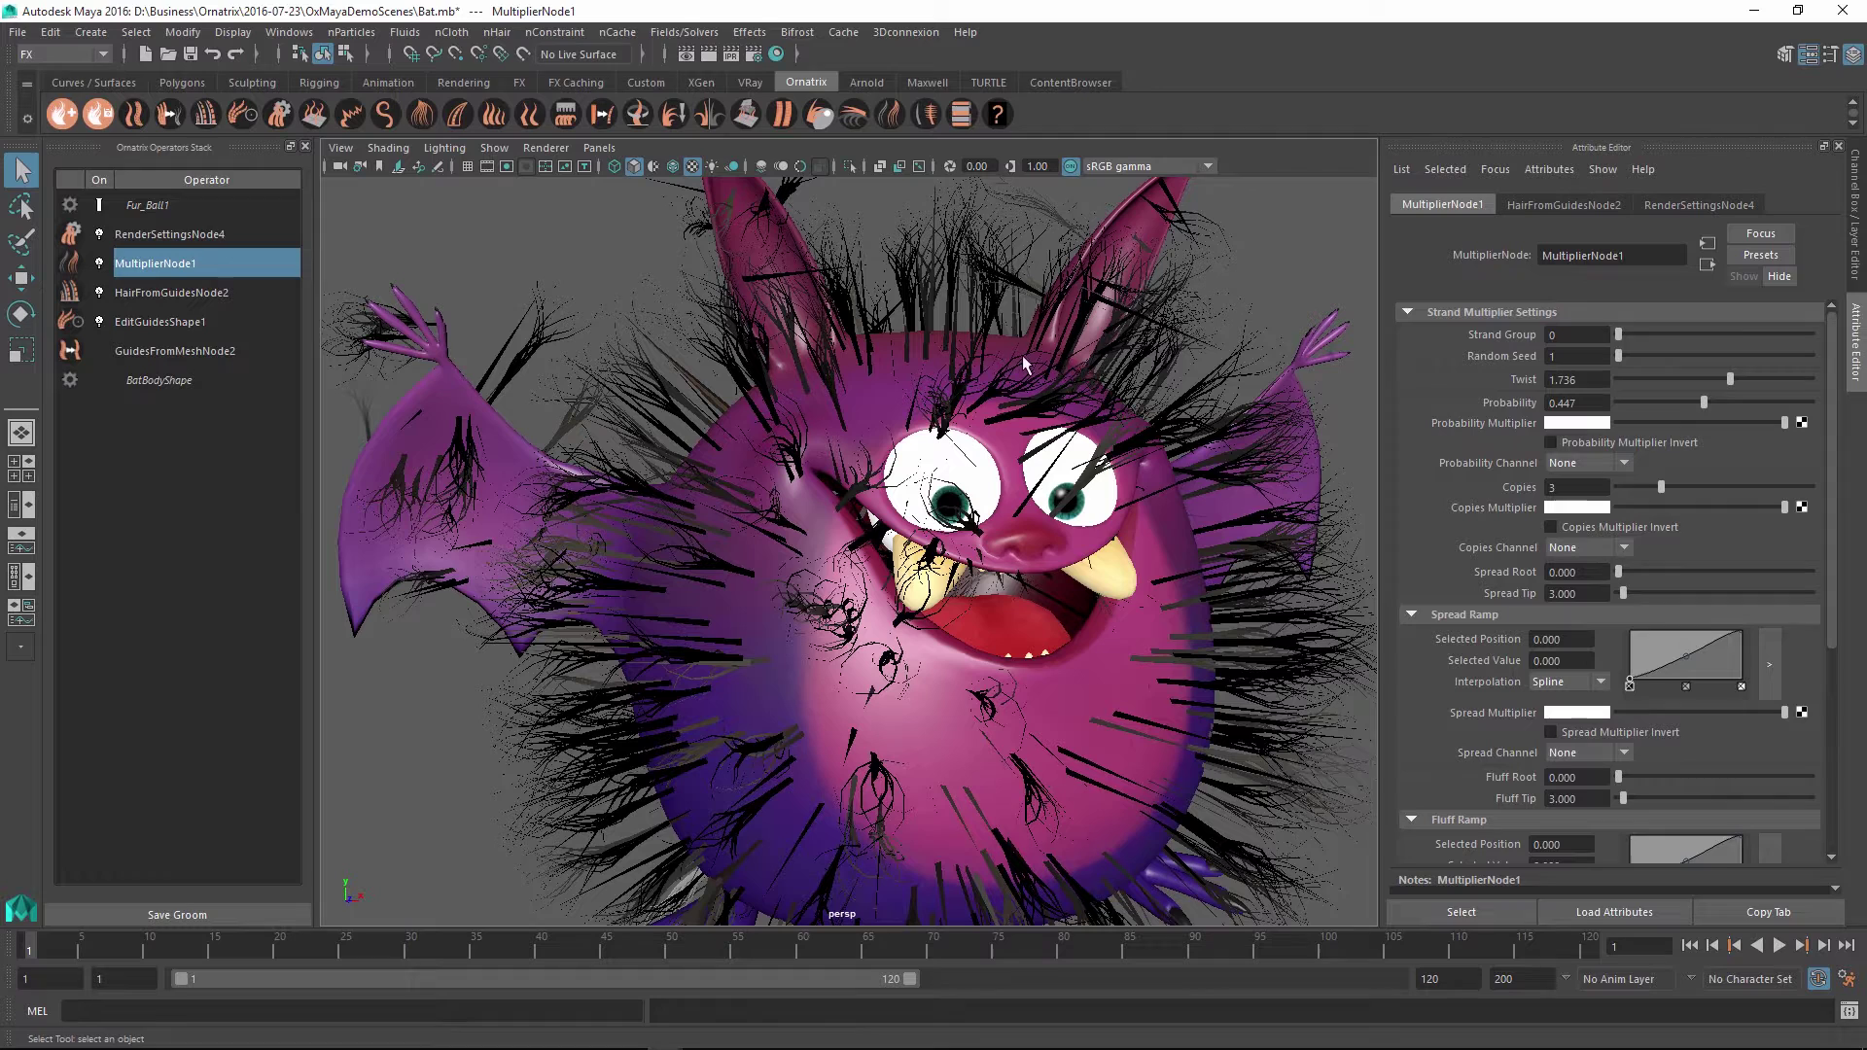
# Try the multiplier's Copies value at 1 and 5, and set it back to 3
pyautogui.click(1581, 466)
pyautogui.click(1478, 465)
pyautogui.press('Return')
pyautogui.write('1')
pyautogui.press('Return')
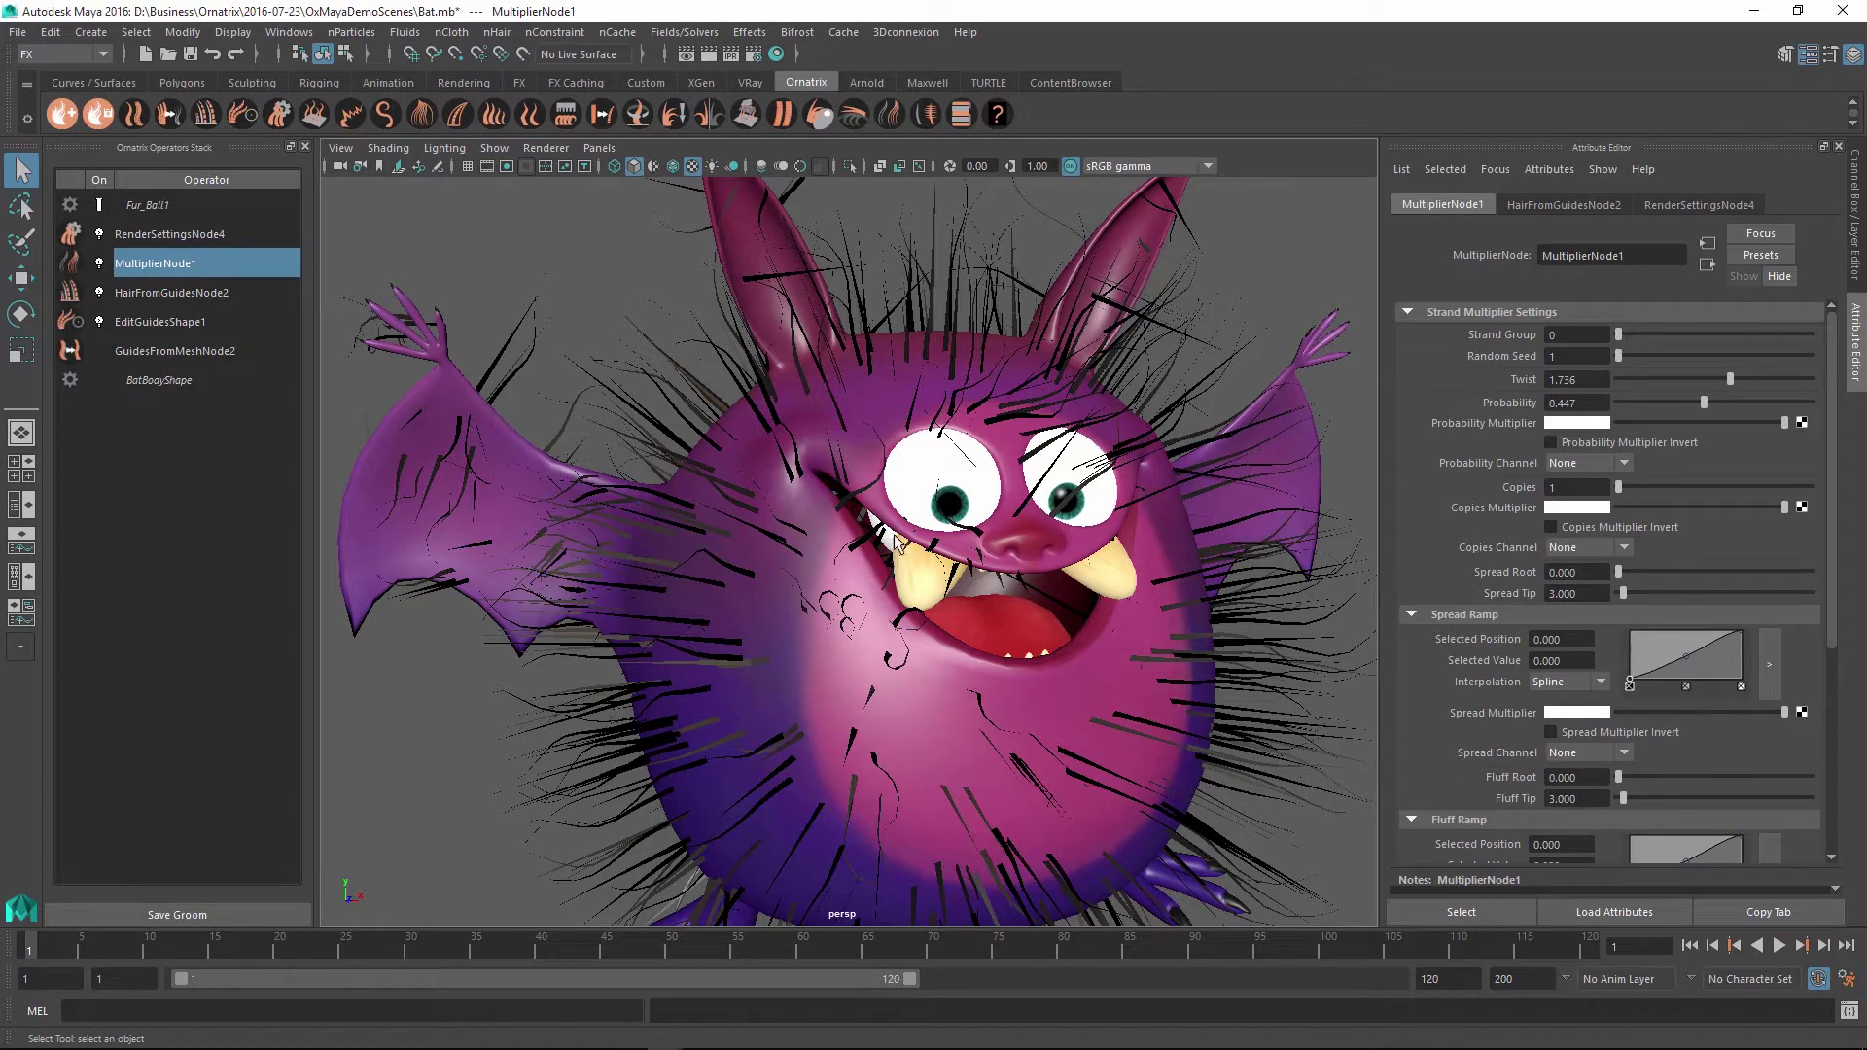
pyautogui.write('5')
pyautogui.press('Return')
pyautogui.moveTo(1155, 412)
pyautogui.keyDown('alt'); pyautogui.mouseDown()
pyautogui.moveTo(1021, 420)
pyautogui.moveTo(1167, 423)
pyautogui.mouseUp(); pyautogui.keyUp('alt')
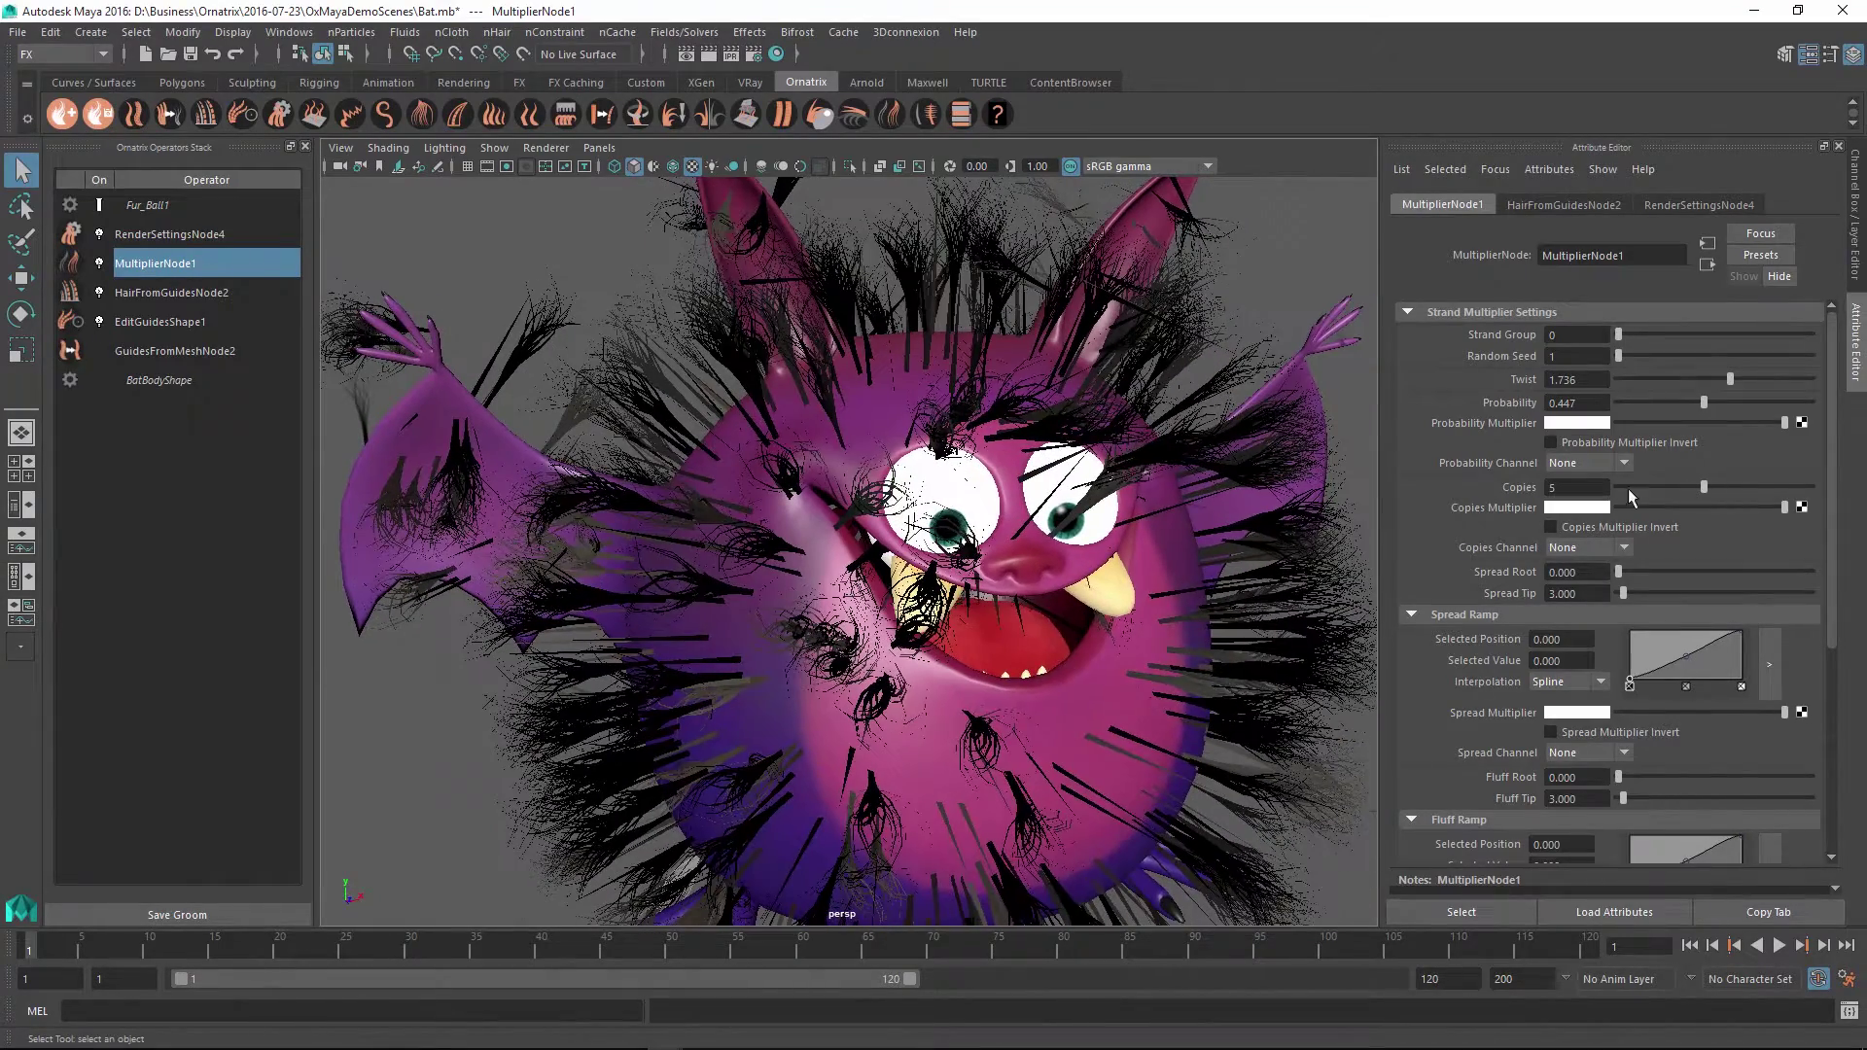
pyautogui.press('BackSpace')
pyautogui.write('3')
pyautogui.press('Return')
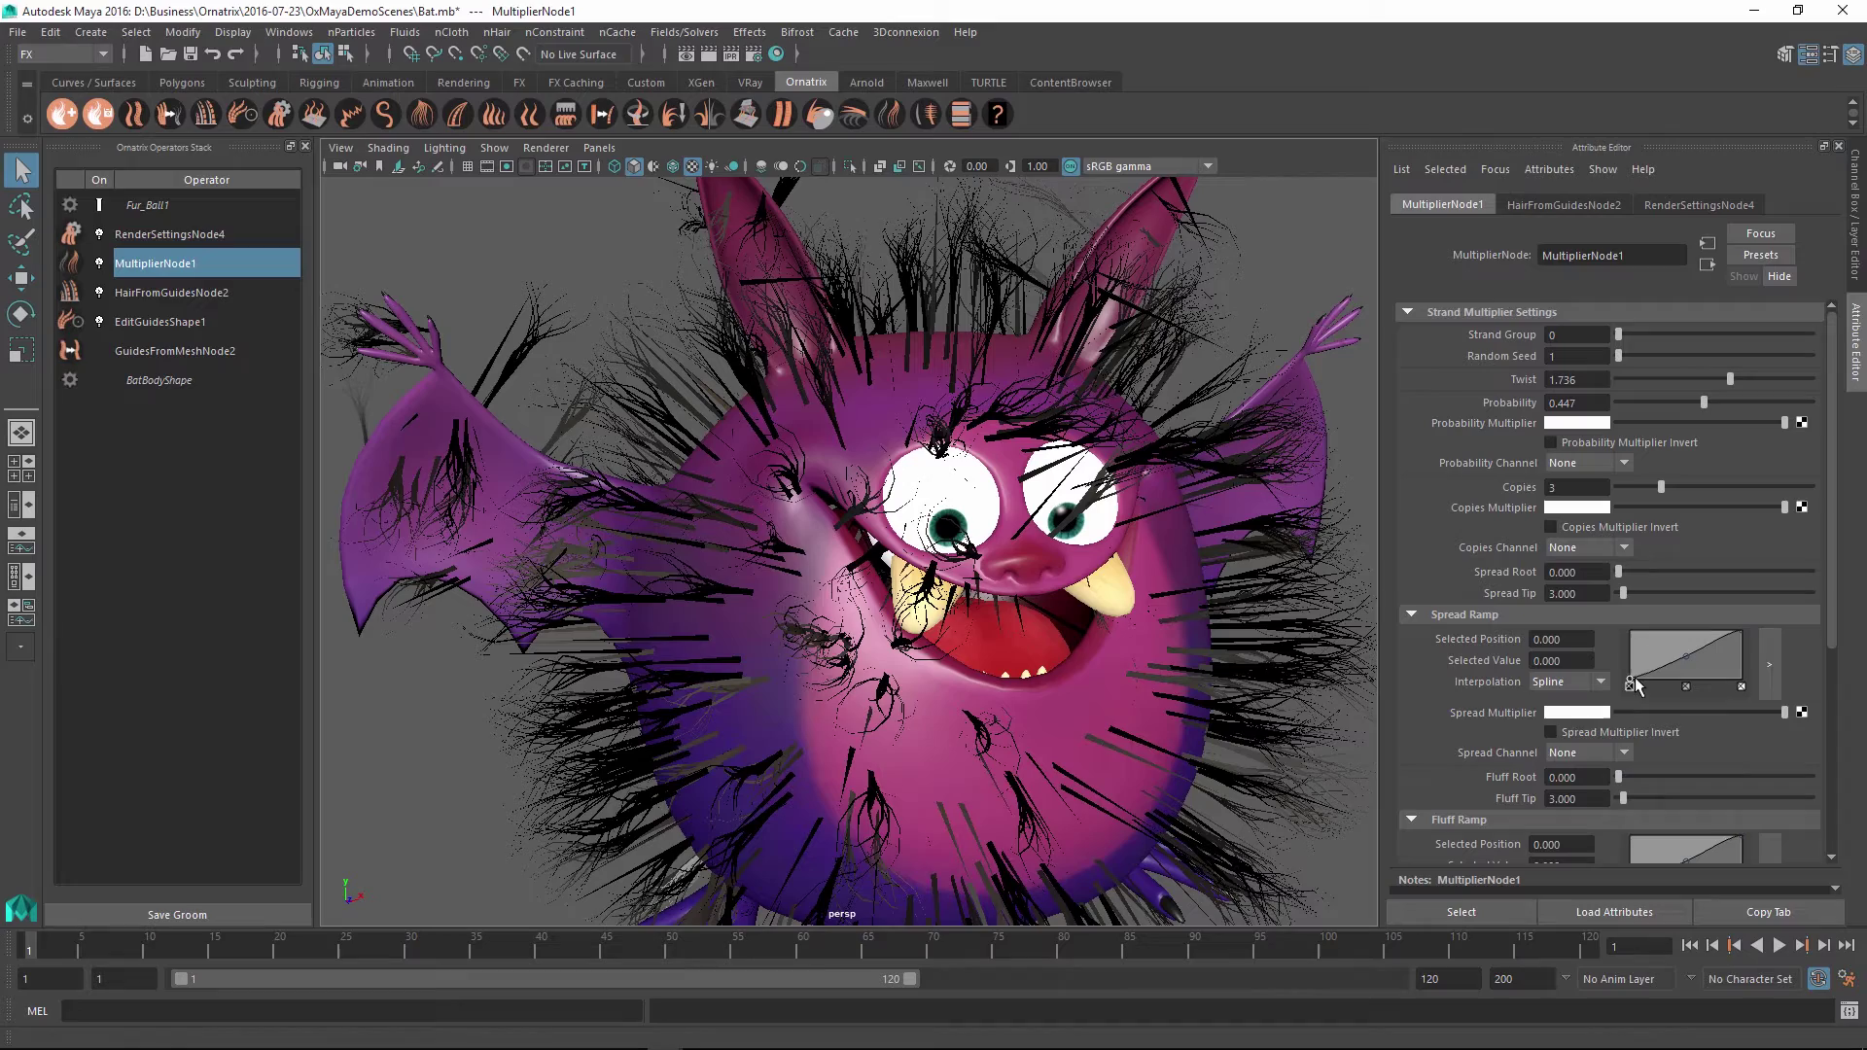
# Raise the root points of the multiplier's Spread and Fluff ramps and add midpoints with values 0.64 and 0.56 respectively
pyautogui.moveTo(1629, 682); pyautogui.dragTo(1629, 640)
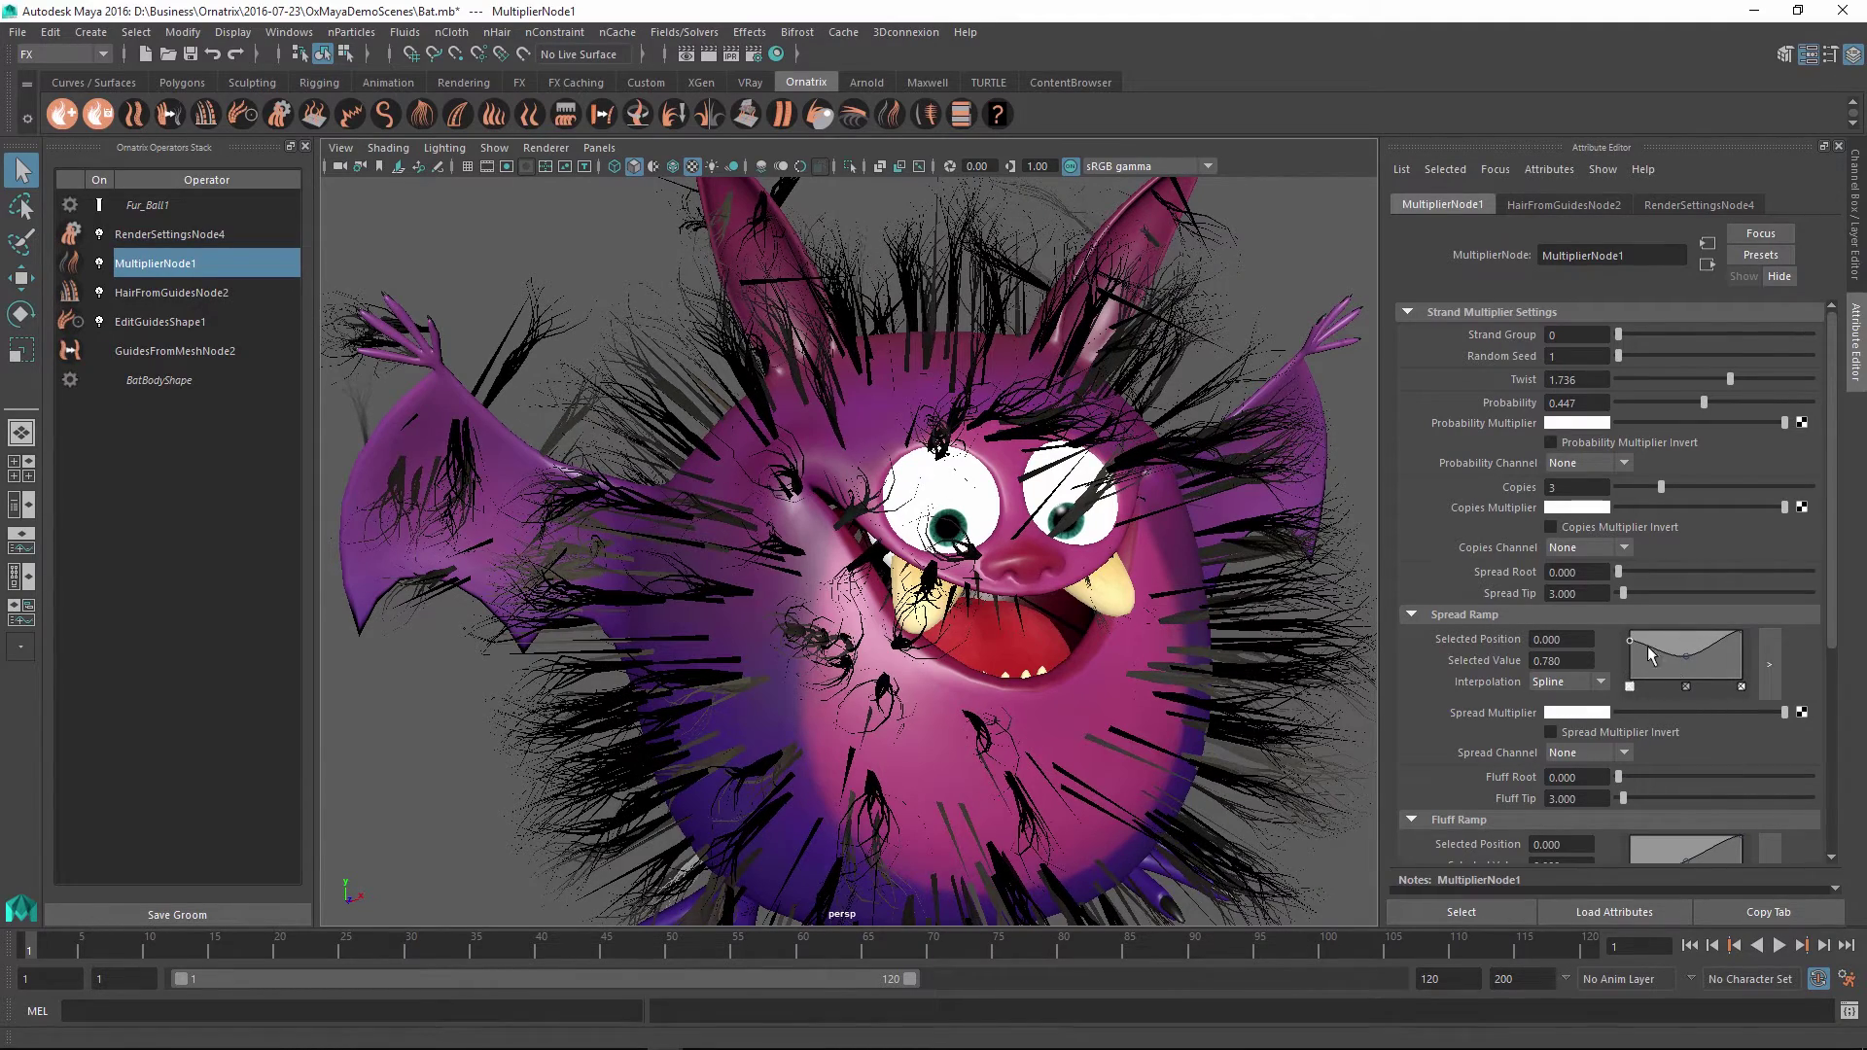
pyautogui.click(1682, 647)
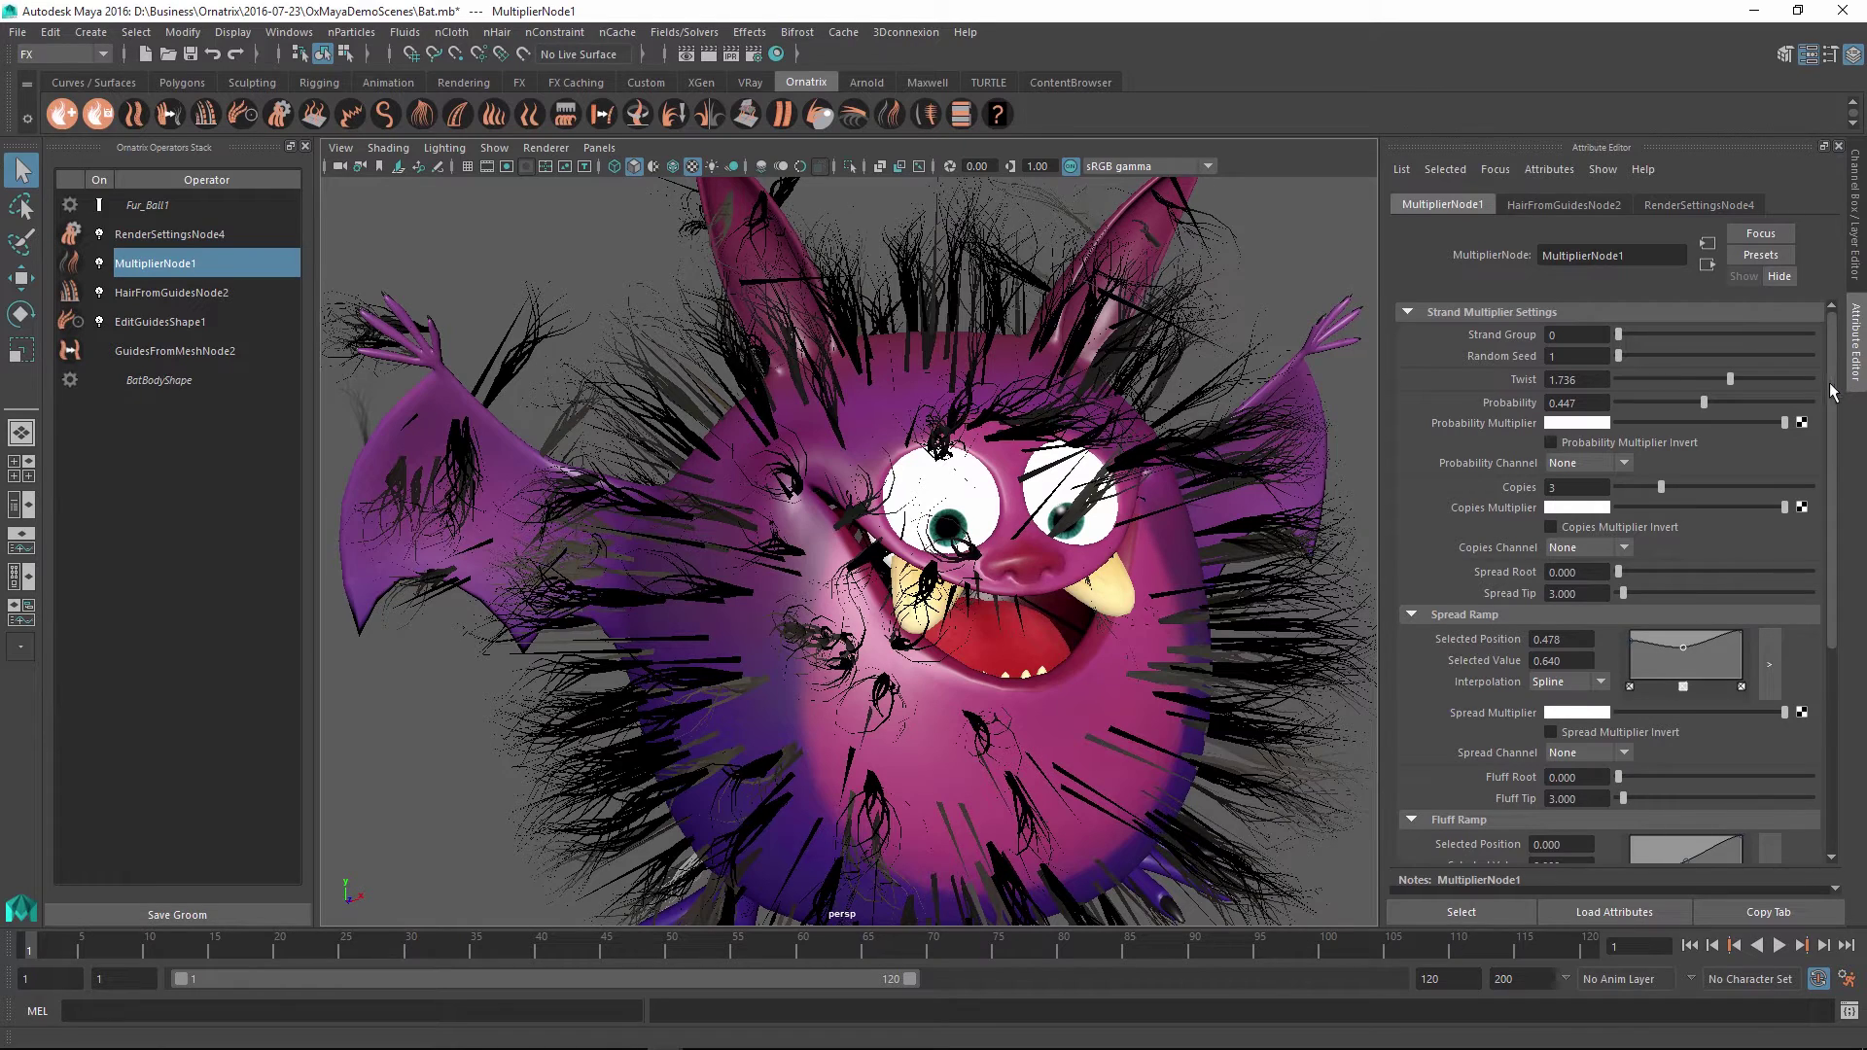
pyautogui.scroll(-3, 1801, 499)
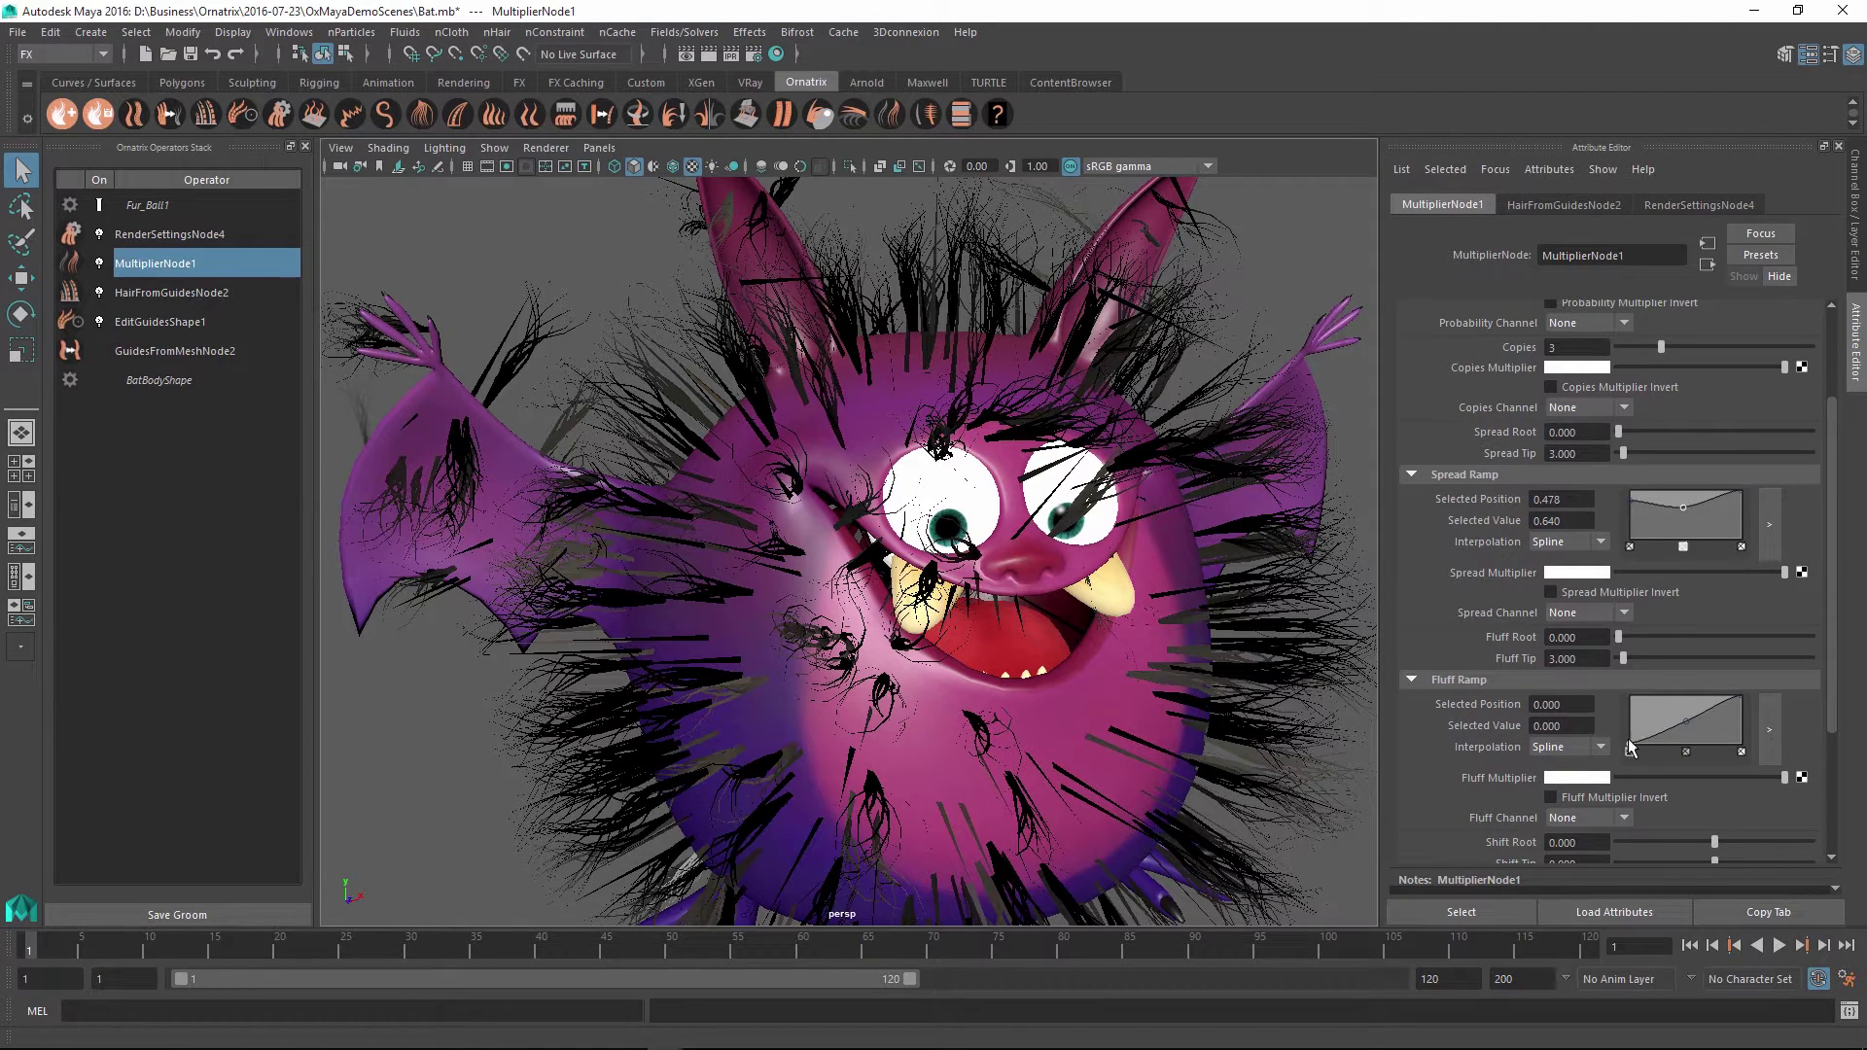
pyautogui.moveTo(1630, 749); pyautogui.dragTo(1624, 713)
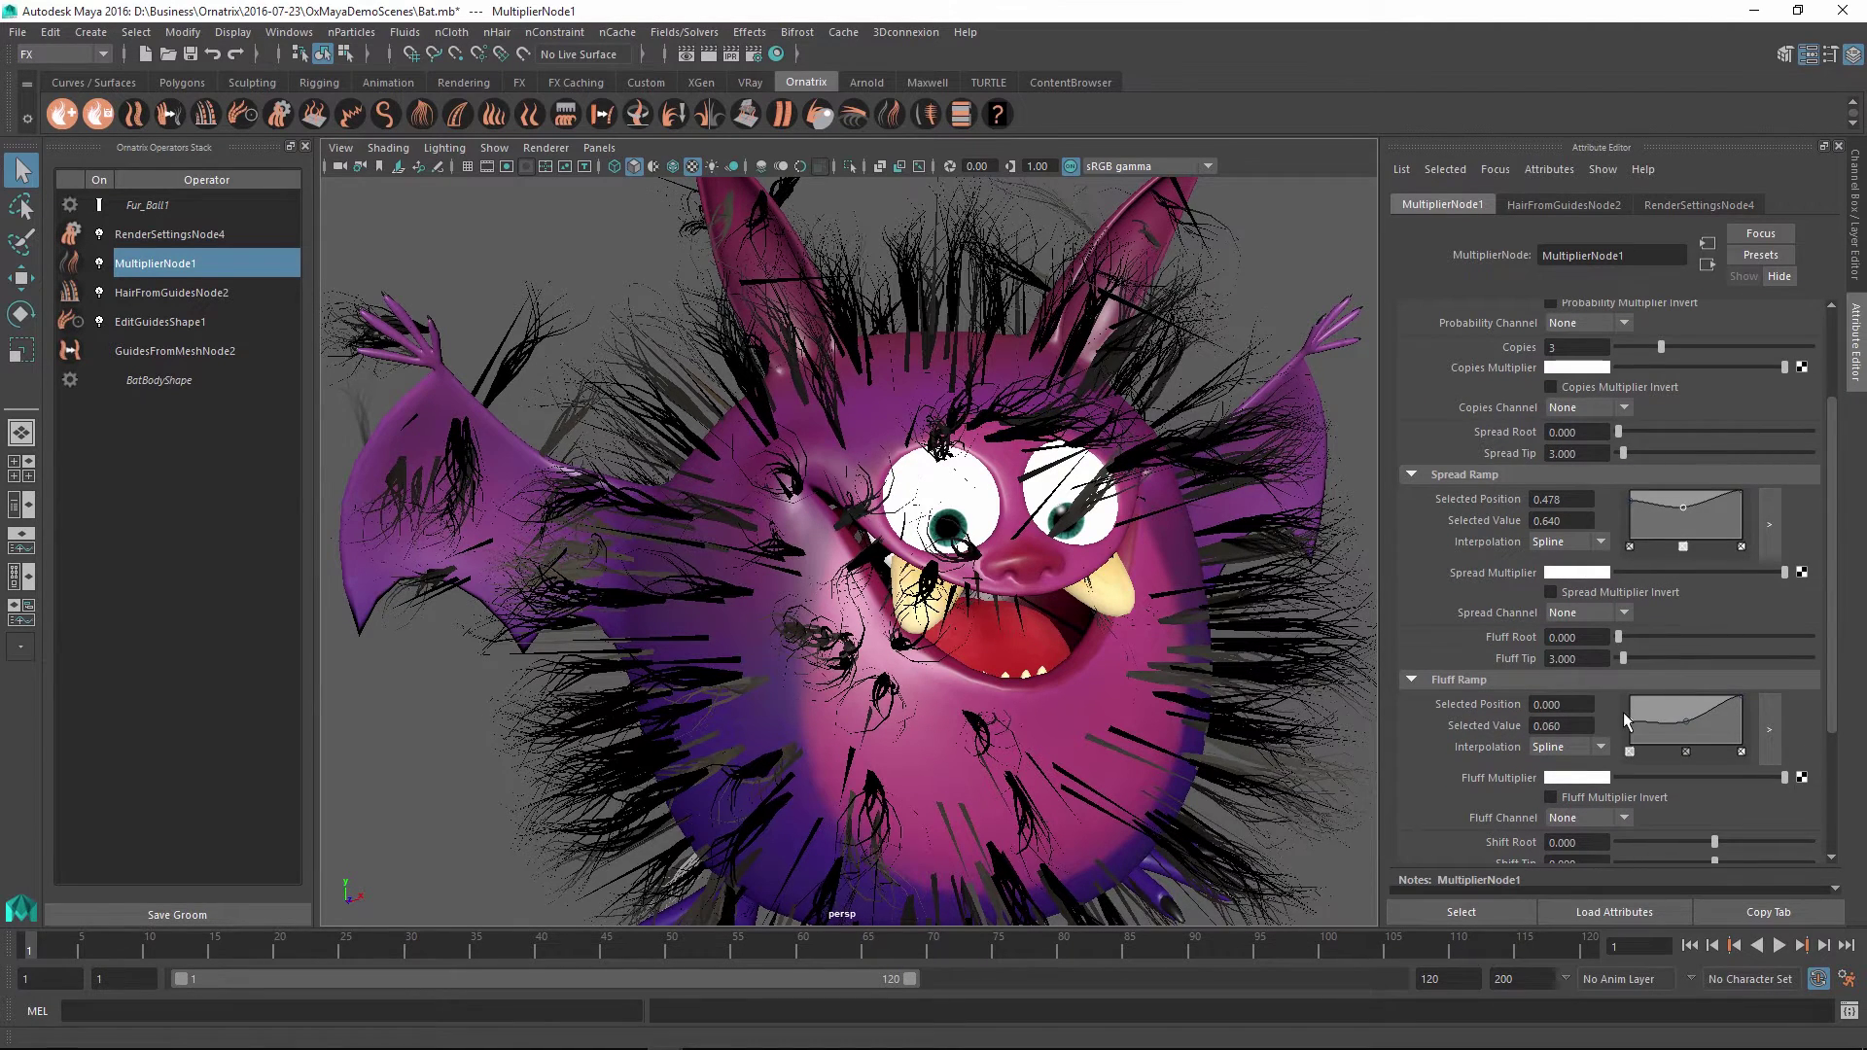
pyautogui.click(1683, 717)
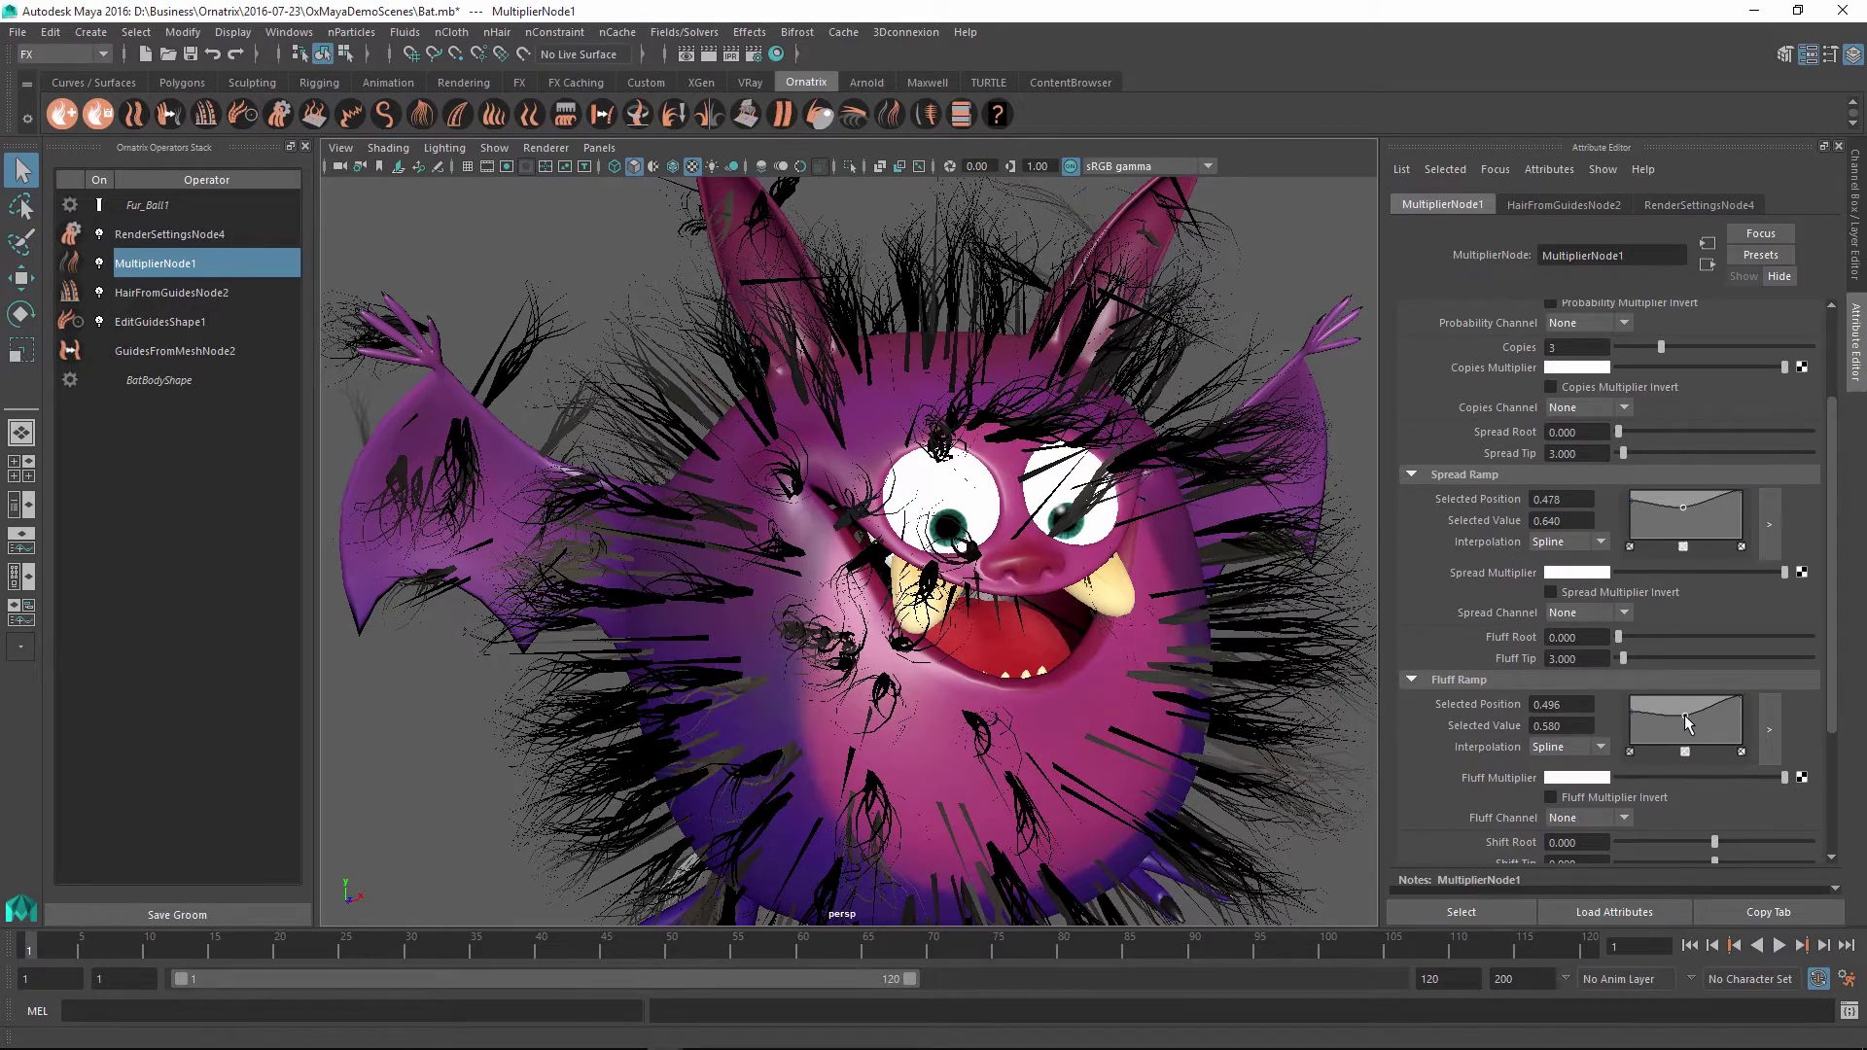
pyautogui.moveTo(1684, 714); pyautogui.dragTo(1683, 717)
# Set the multiplier's Spread Root to about 2.03 and both Fluff Root and Fluff Tip to about 3.05
pyautogui.moveTo(1620, 432); pyautogui.dragTo(1622, 438)
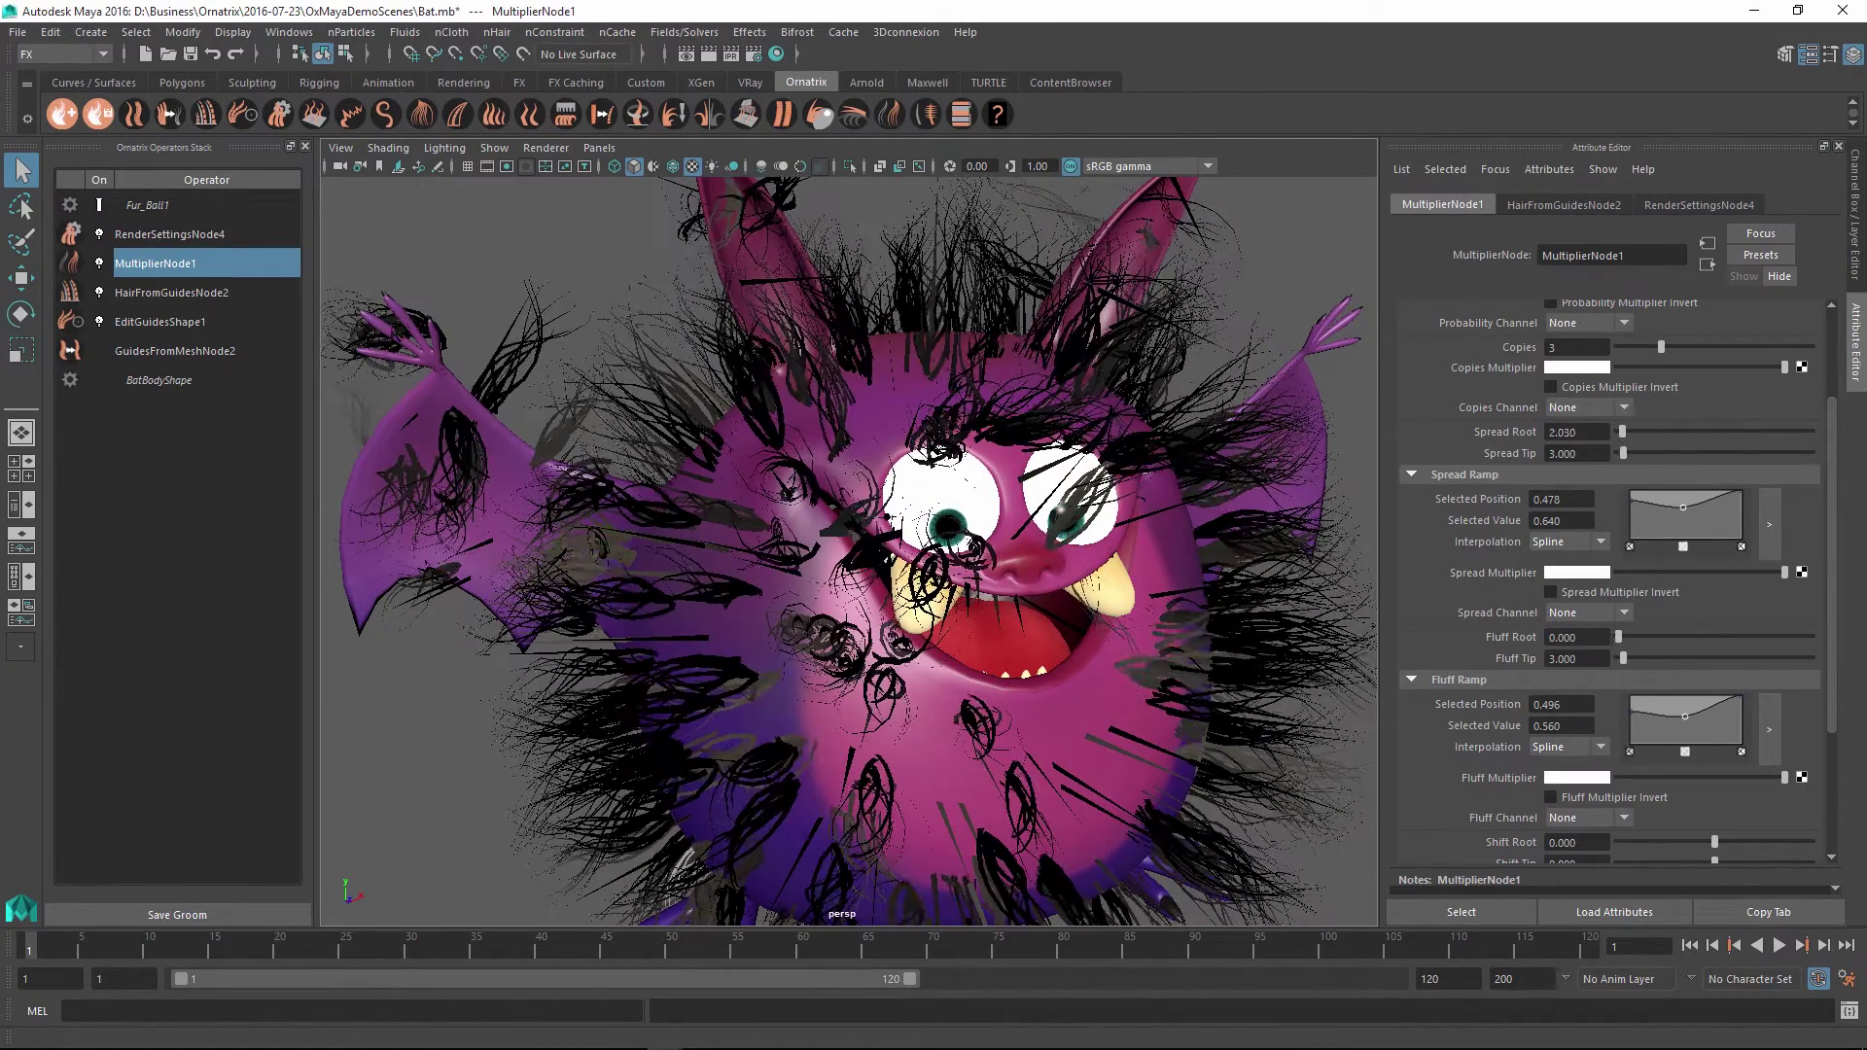
pyautogui.moveTo(1618, 640); pyautogui.dragTo(1623, 639)
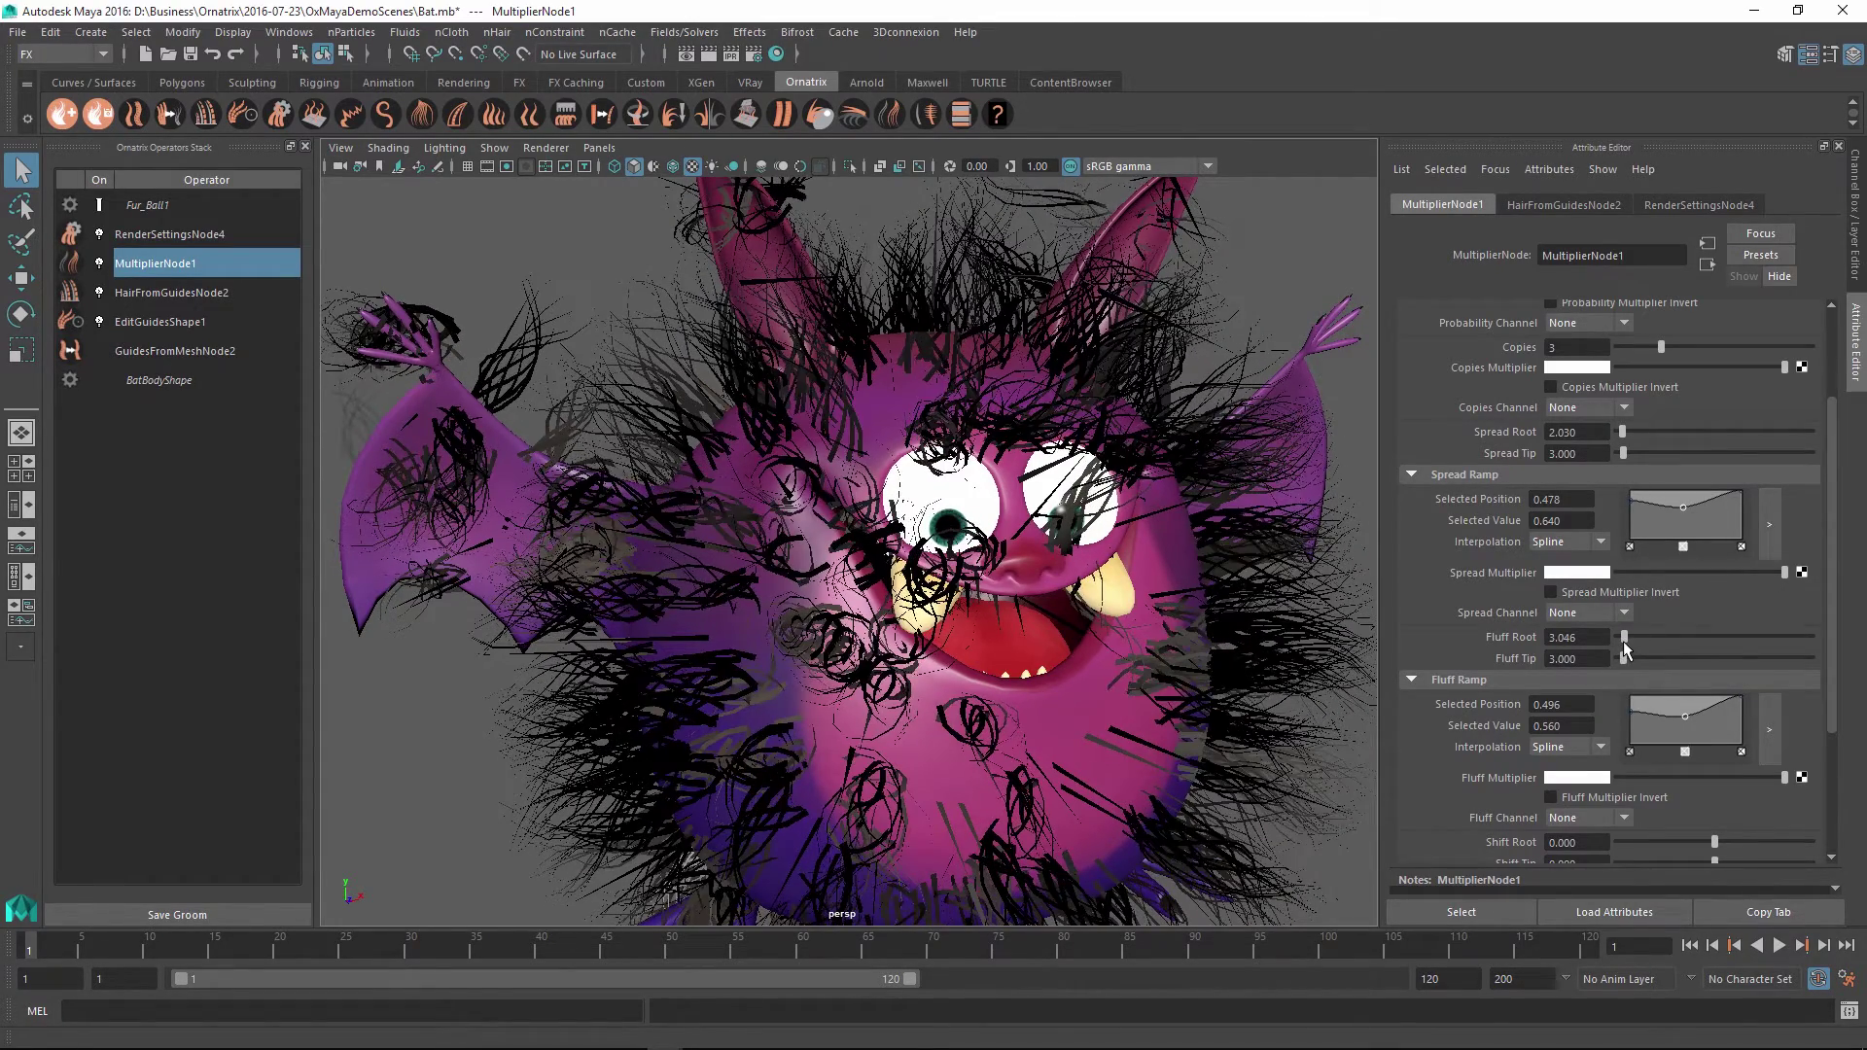
pyautogui.keyDown('alt'); pyautogui.moveTo(1129, 564); pyautogui.dragTo(1166, 554); pyautogui.keyUp('alt')
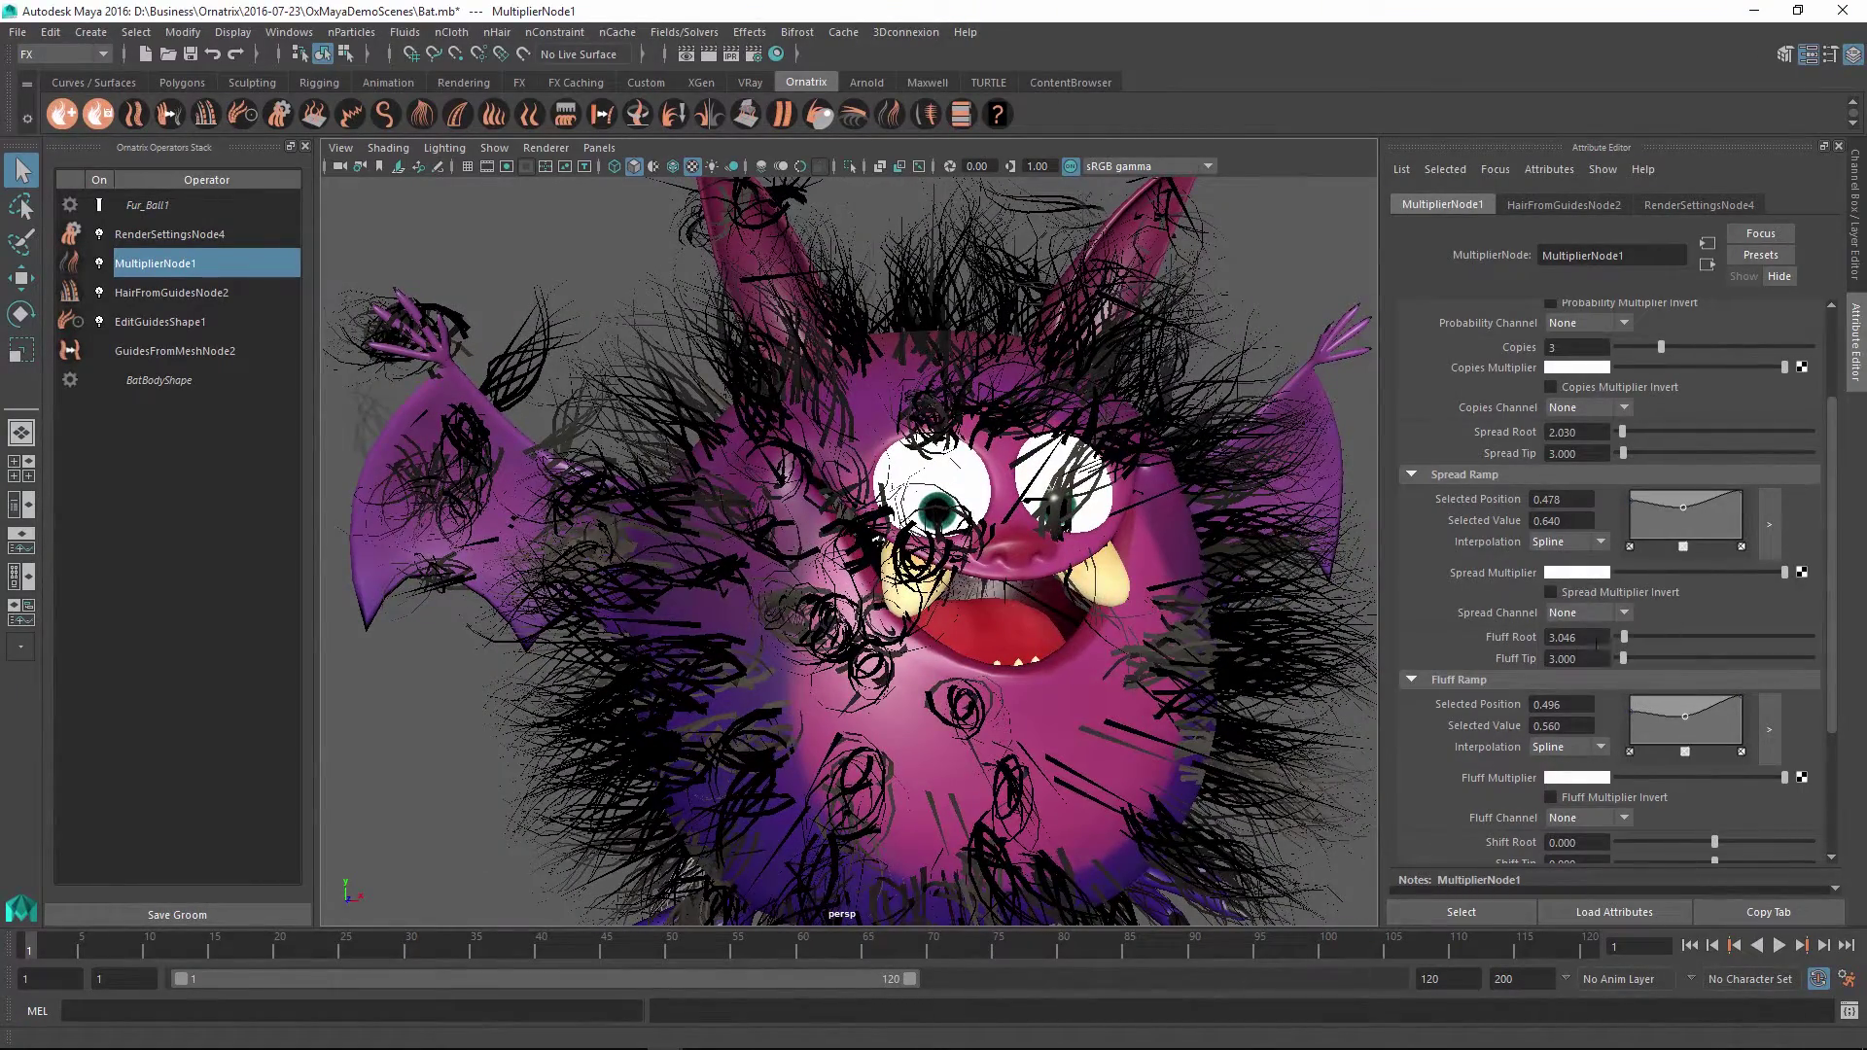
pyautogui.click(1622, 658)
# Raise the Shift Ramp's root point to 0.58 and set the multiplier's Shift Root to 2, trying 0.5 and 1 first
pyautogui.moveTo(1834, 575); pyautogui.dragTo(1838, 702)
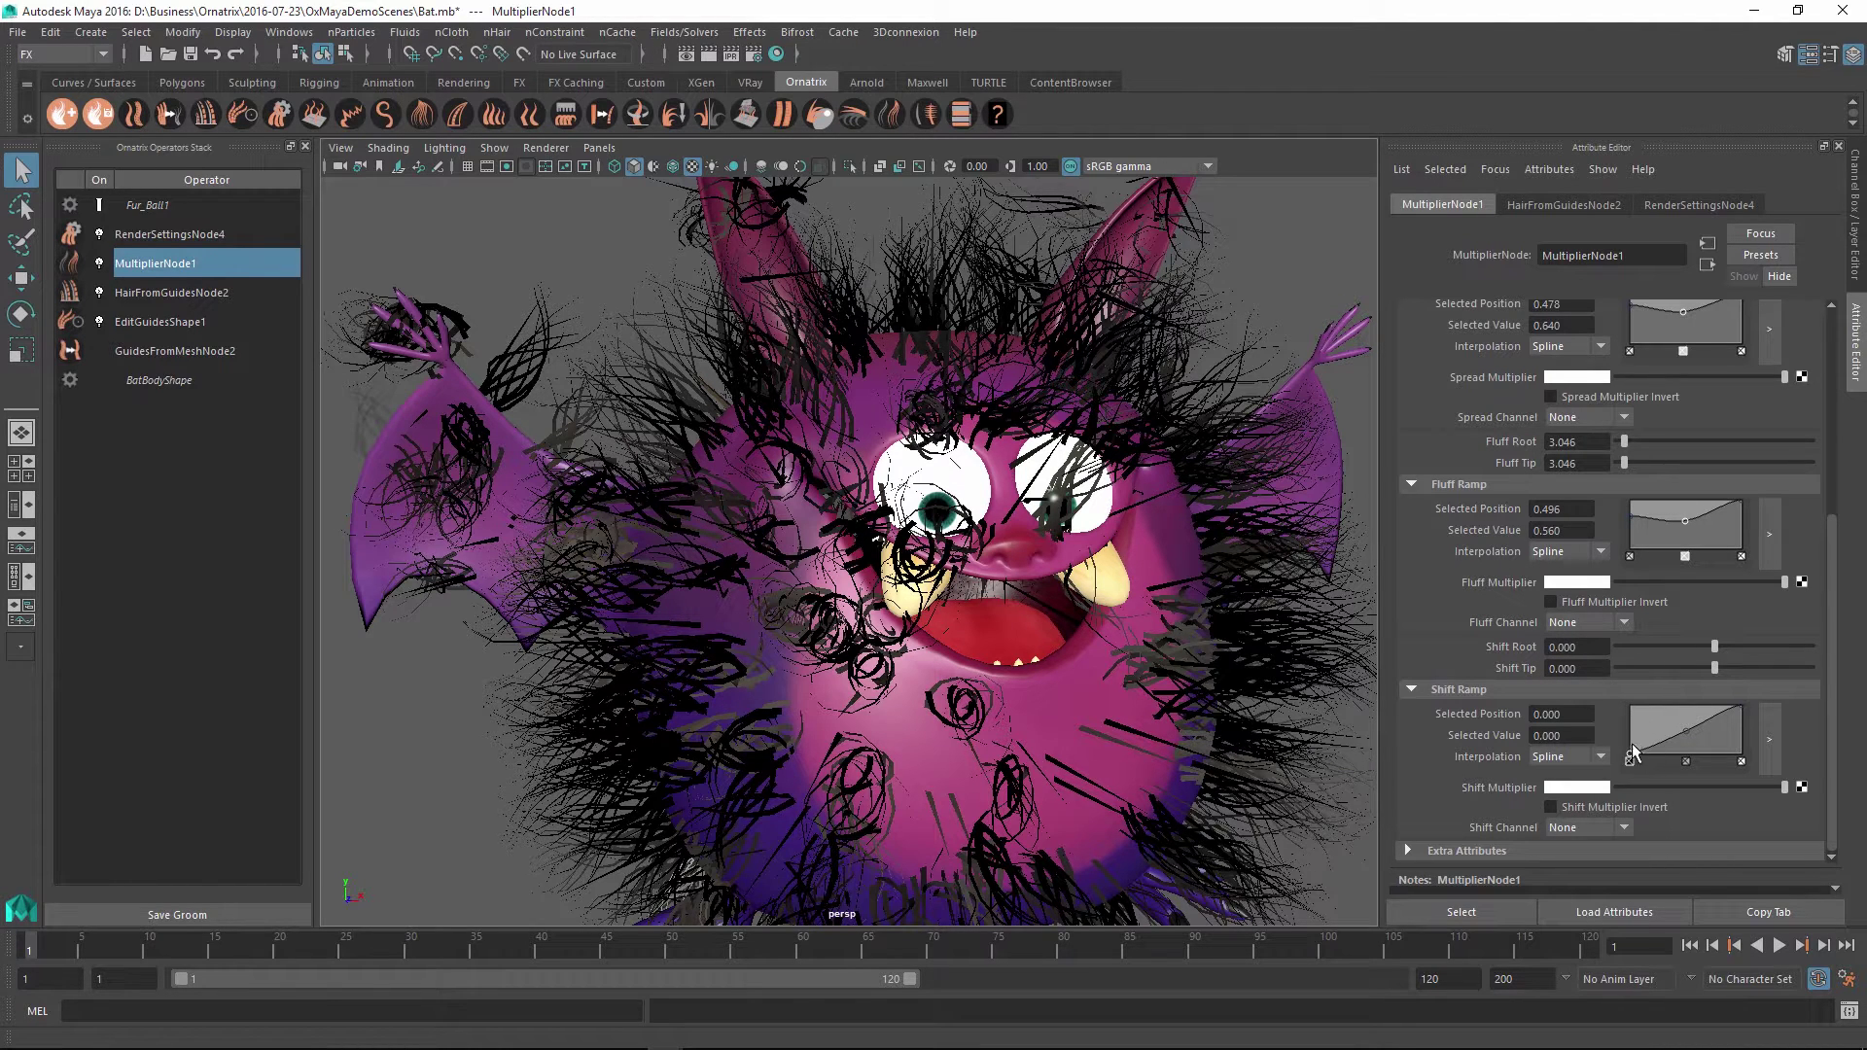
pyautogui.moveTo(1630, 751); pyautogui.dragTo(1629, 725)
pyautogui.moveTo(1717, 643); pyautogui.dragTo(1714, 646)
pyautogui.doubleClick(1568, 647)
pyautogui.write('5')
pyautogui.click(1586, 669)
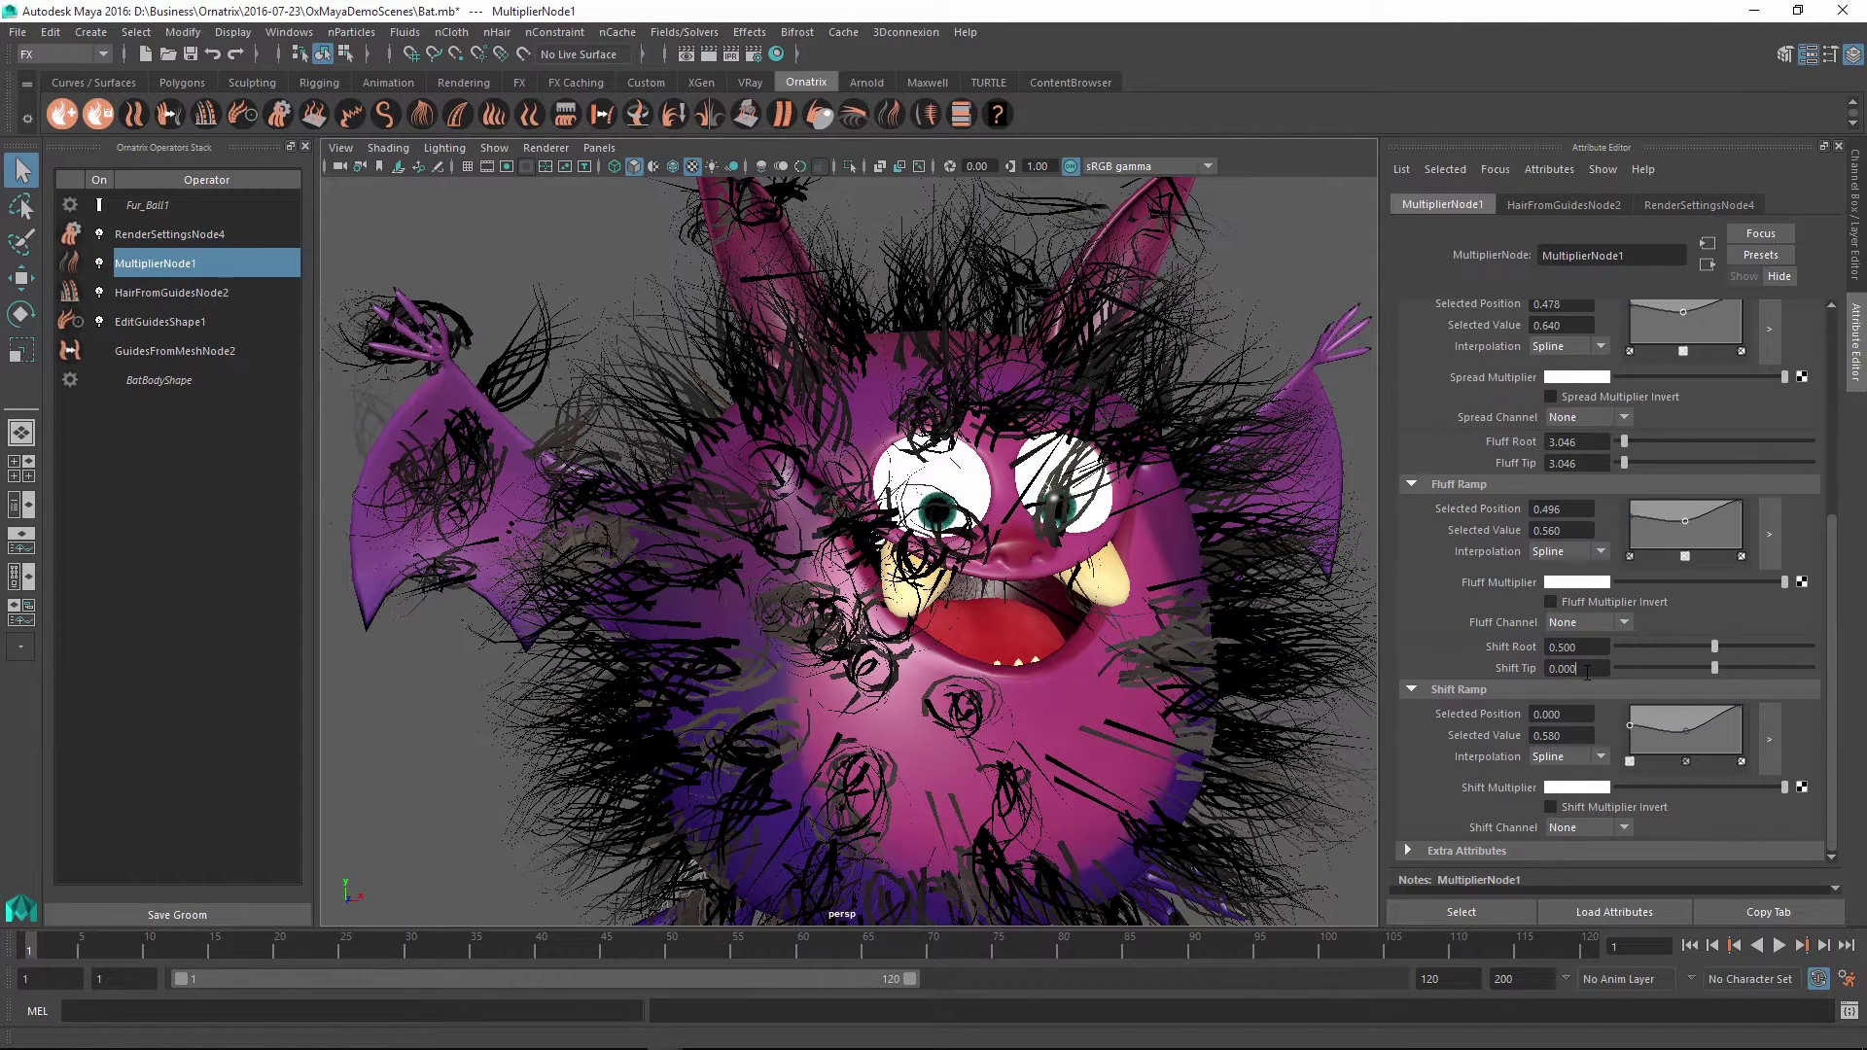
pyautogui.moveTo(1575, 646); pyautogui.dragTo(1550, 647)
pyautogui.write('1')
pyautogui.click(1582, 669)
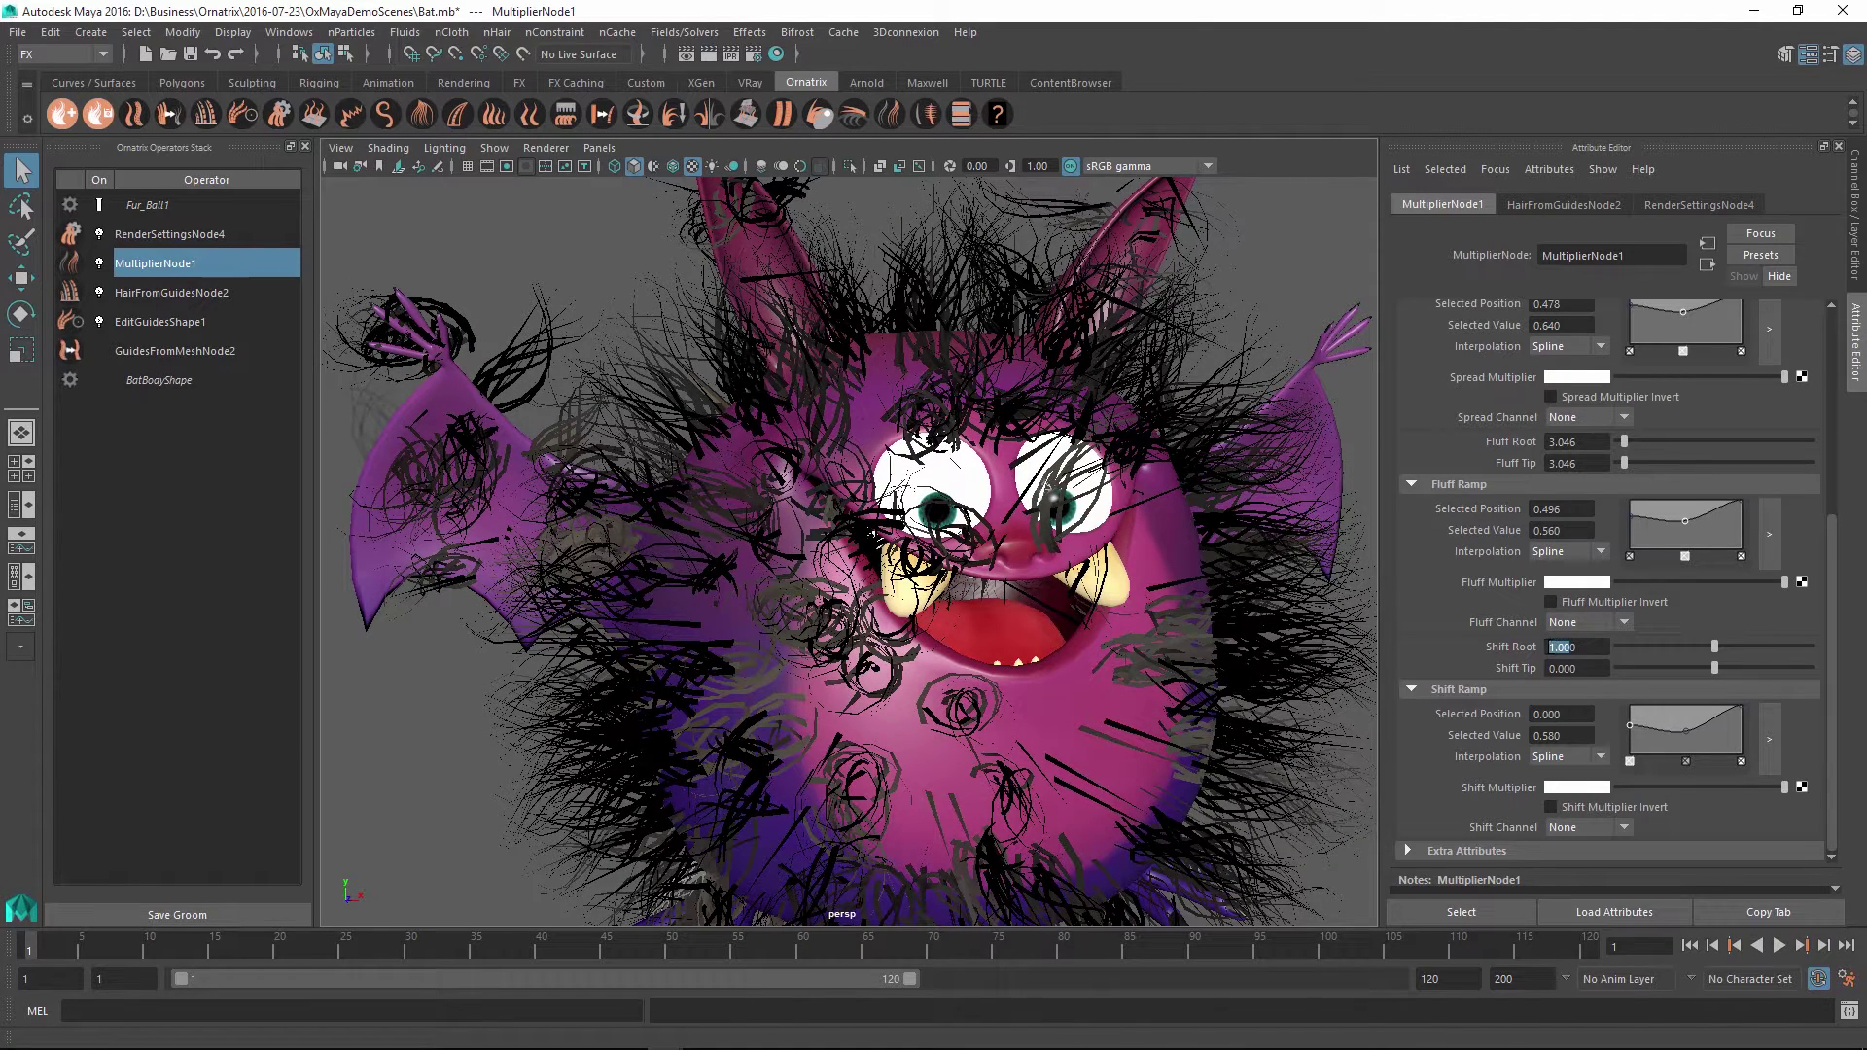
pyautogui.press('Return')
pyautogui.write('2')
pyautogui.press('Return')
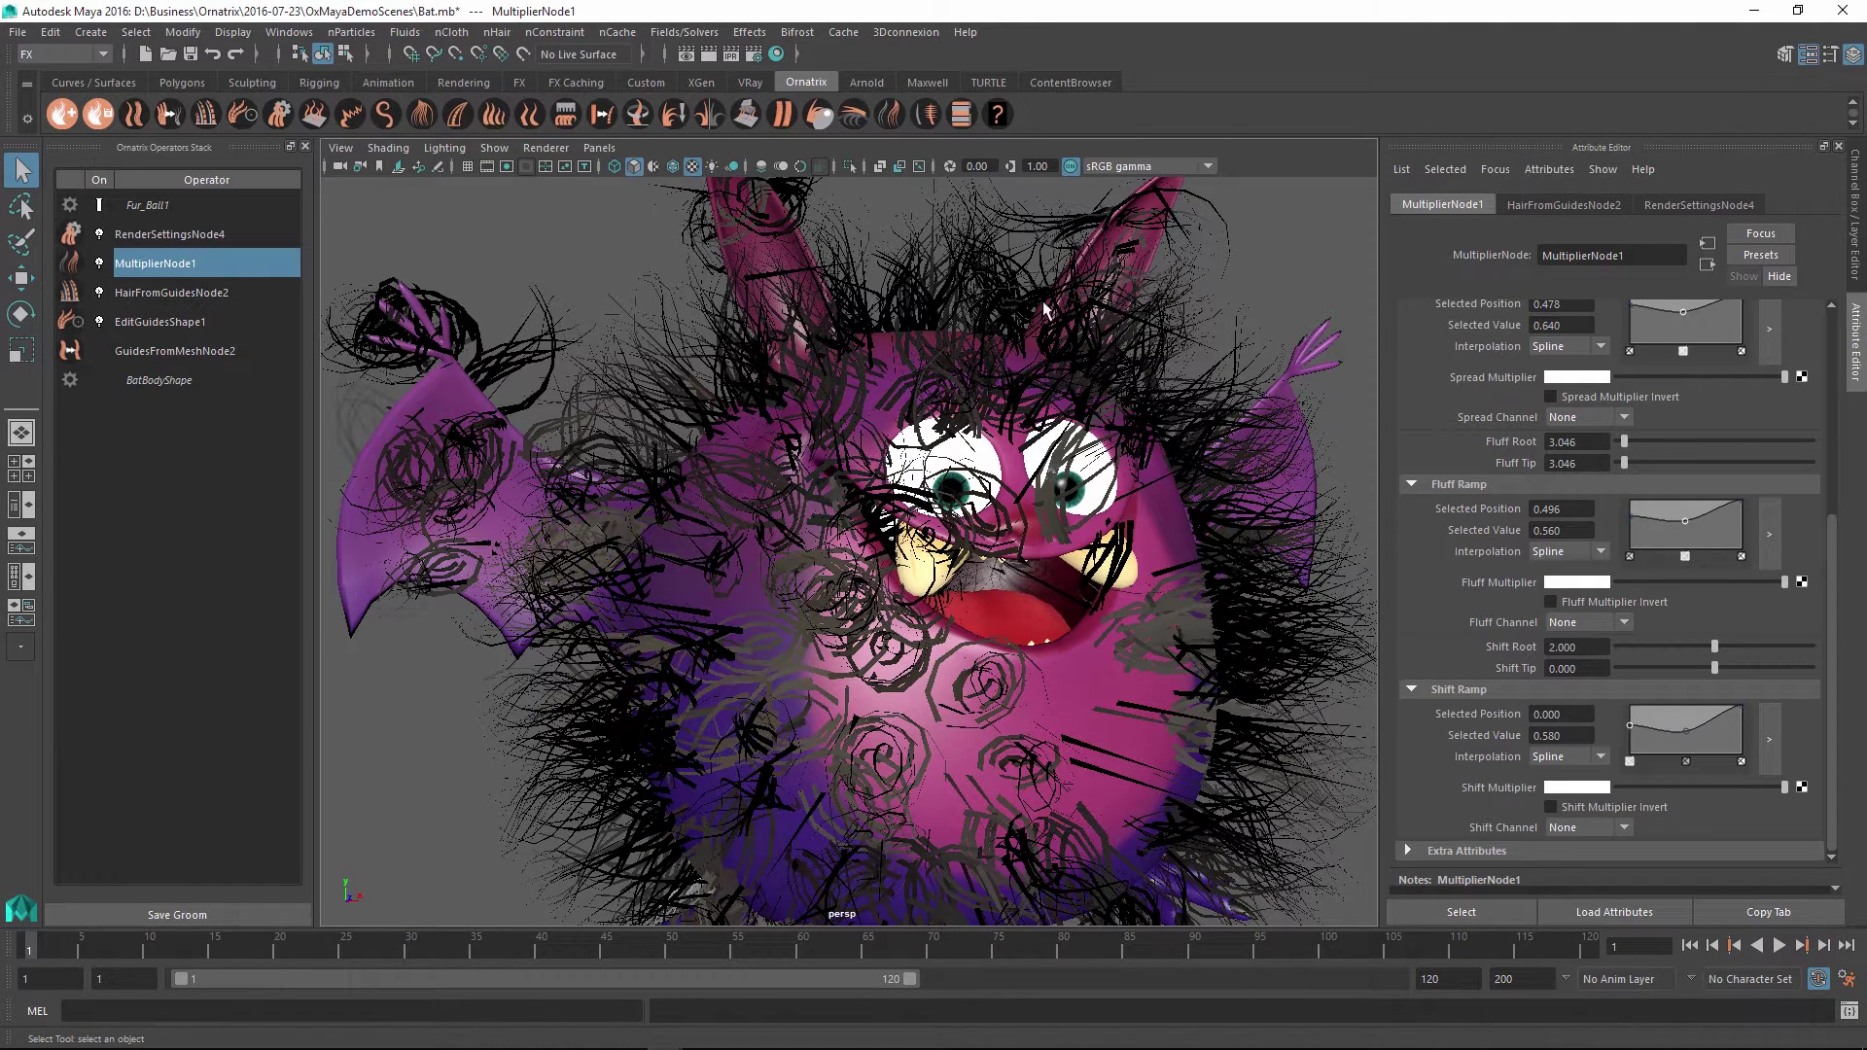
# Insert a Surface Comb operator above HairFromGuides and reshape its Slope Ramp with a raised root and a midpoint value of 0.62
pyautogui.click(173, 294)
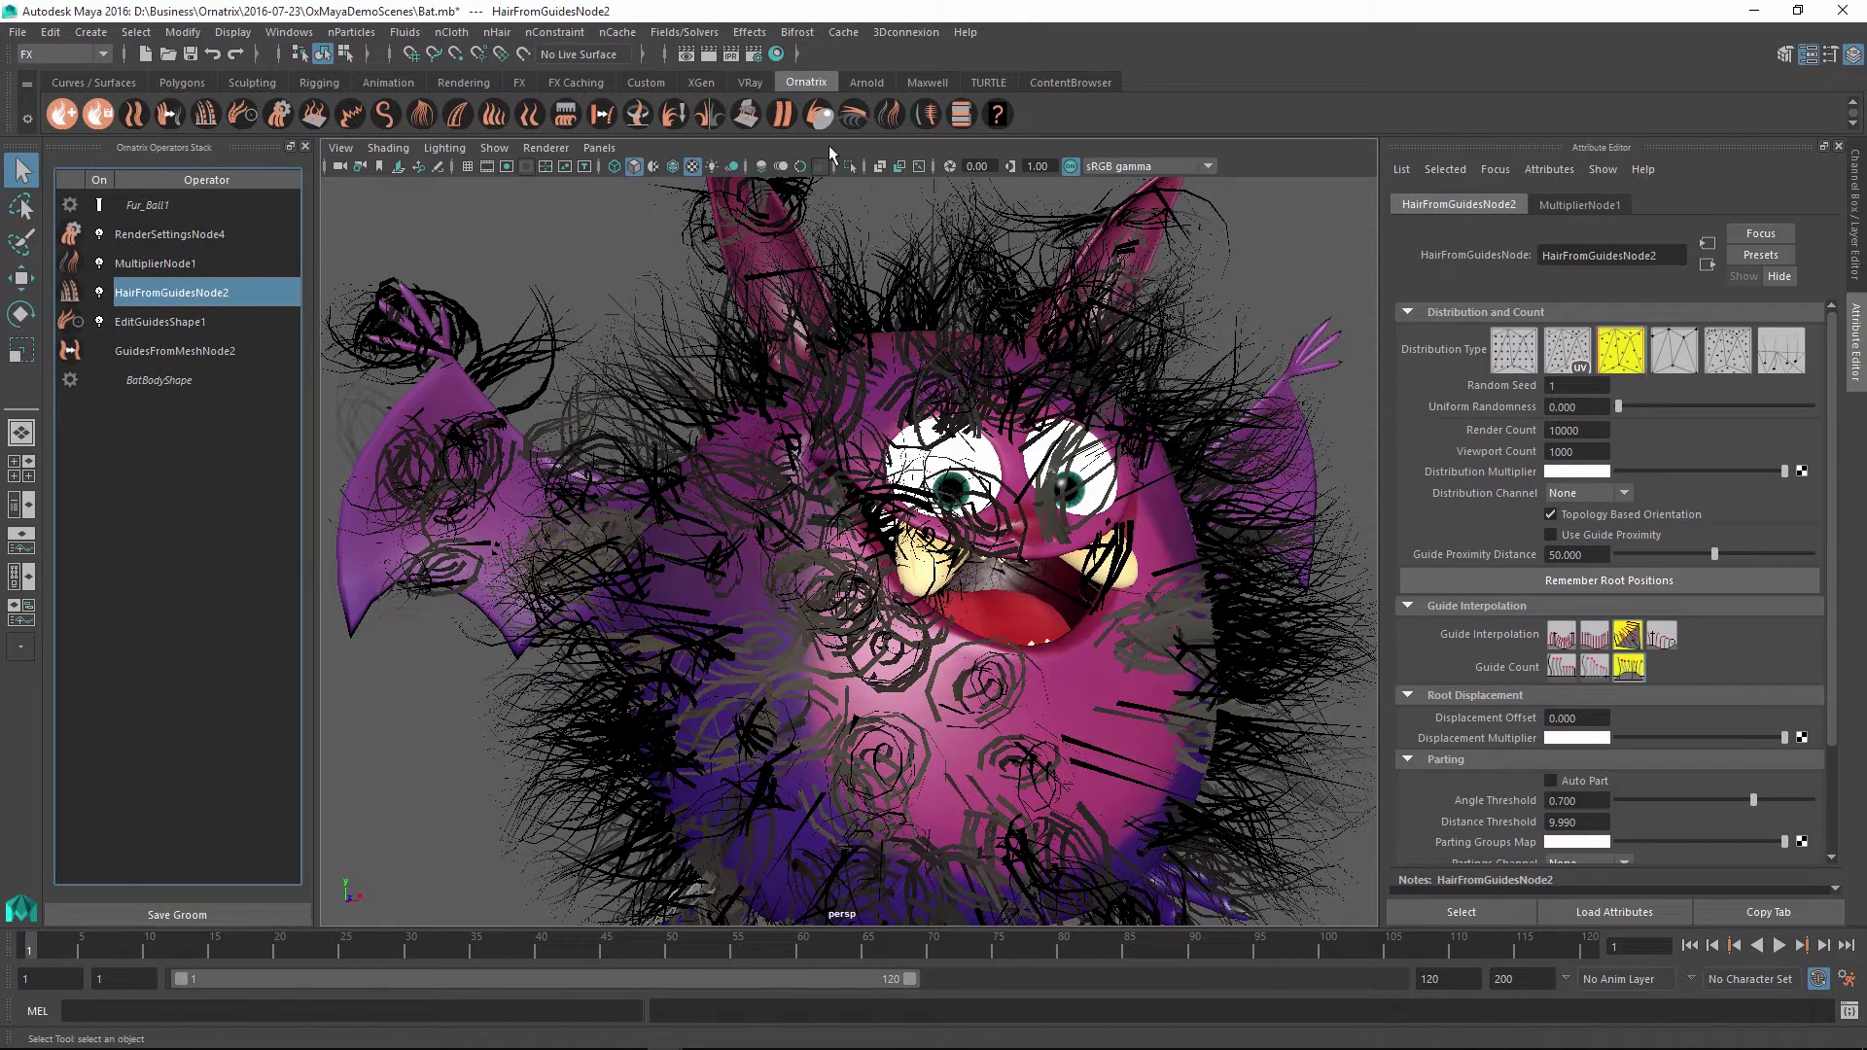
pyautogui.click(745, 113)
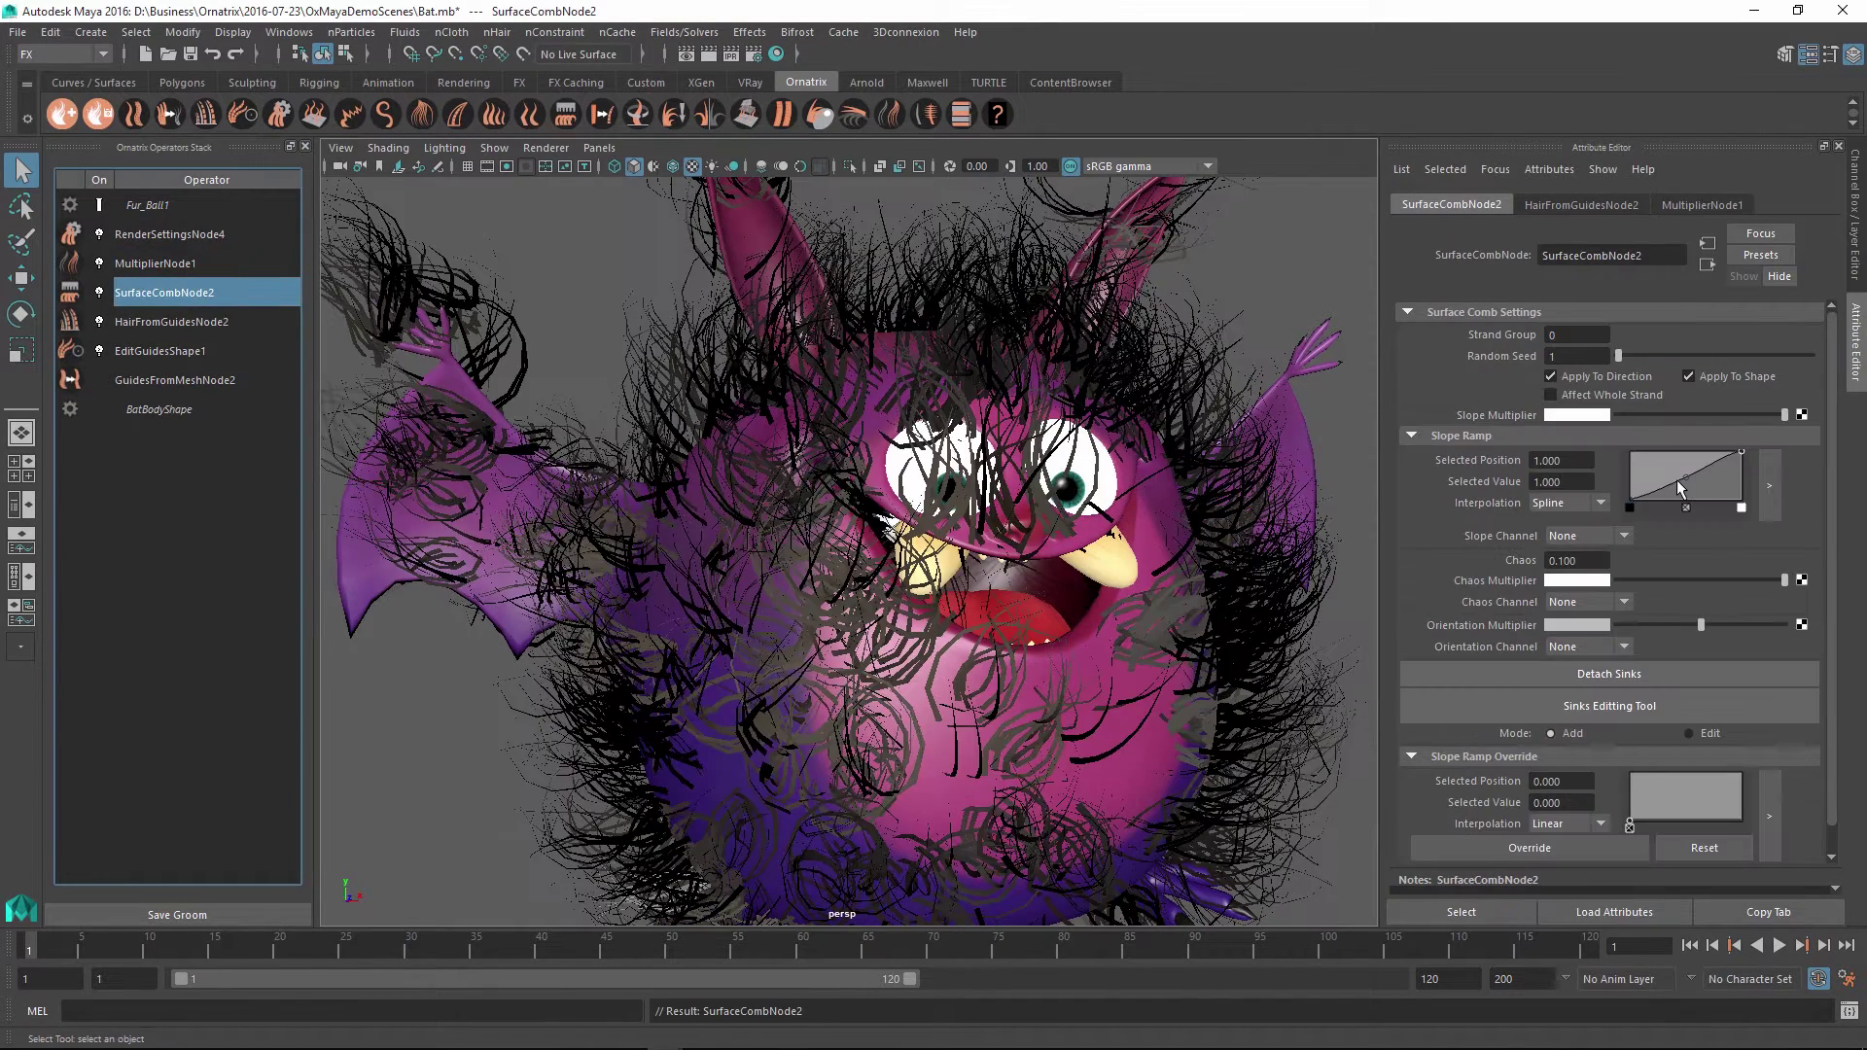
pyautogui.moveTo(1682, 475); pyautogui.dragTo(1677, 473)
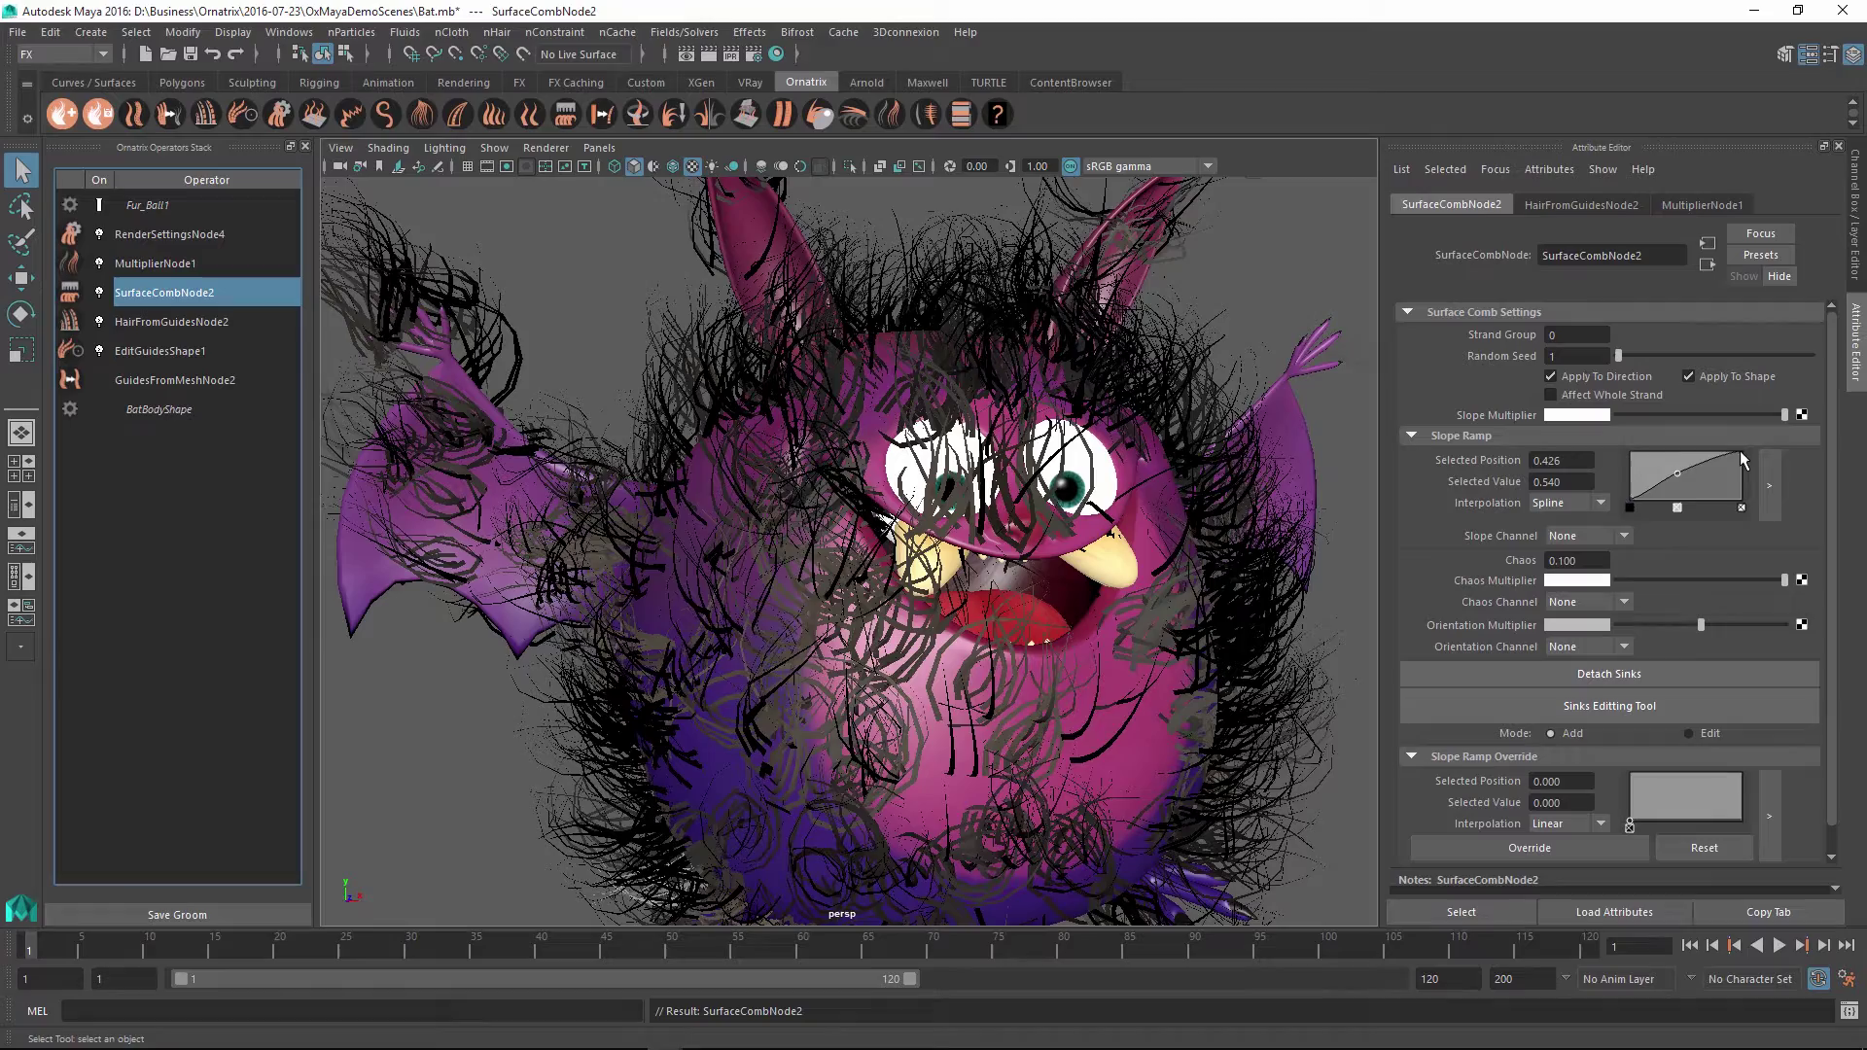
pyautogui.moveTo(1741, 453); pyautogui.dragTo(1758, 440)
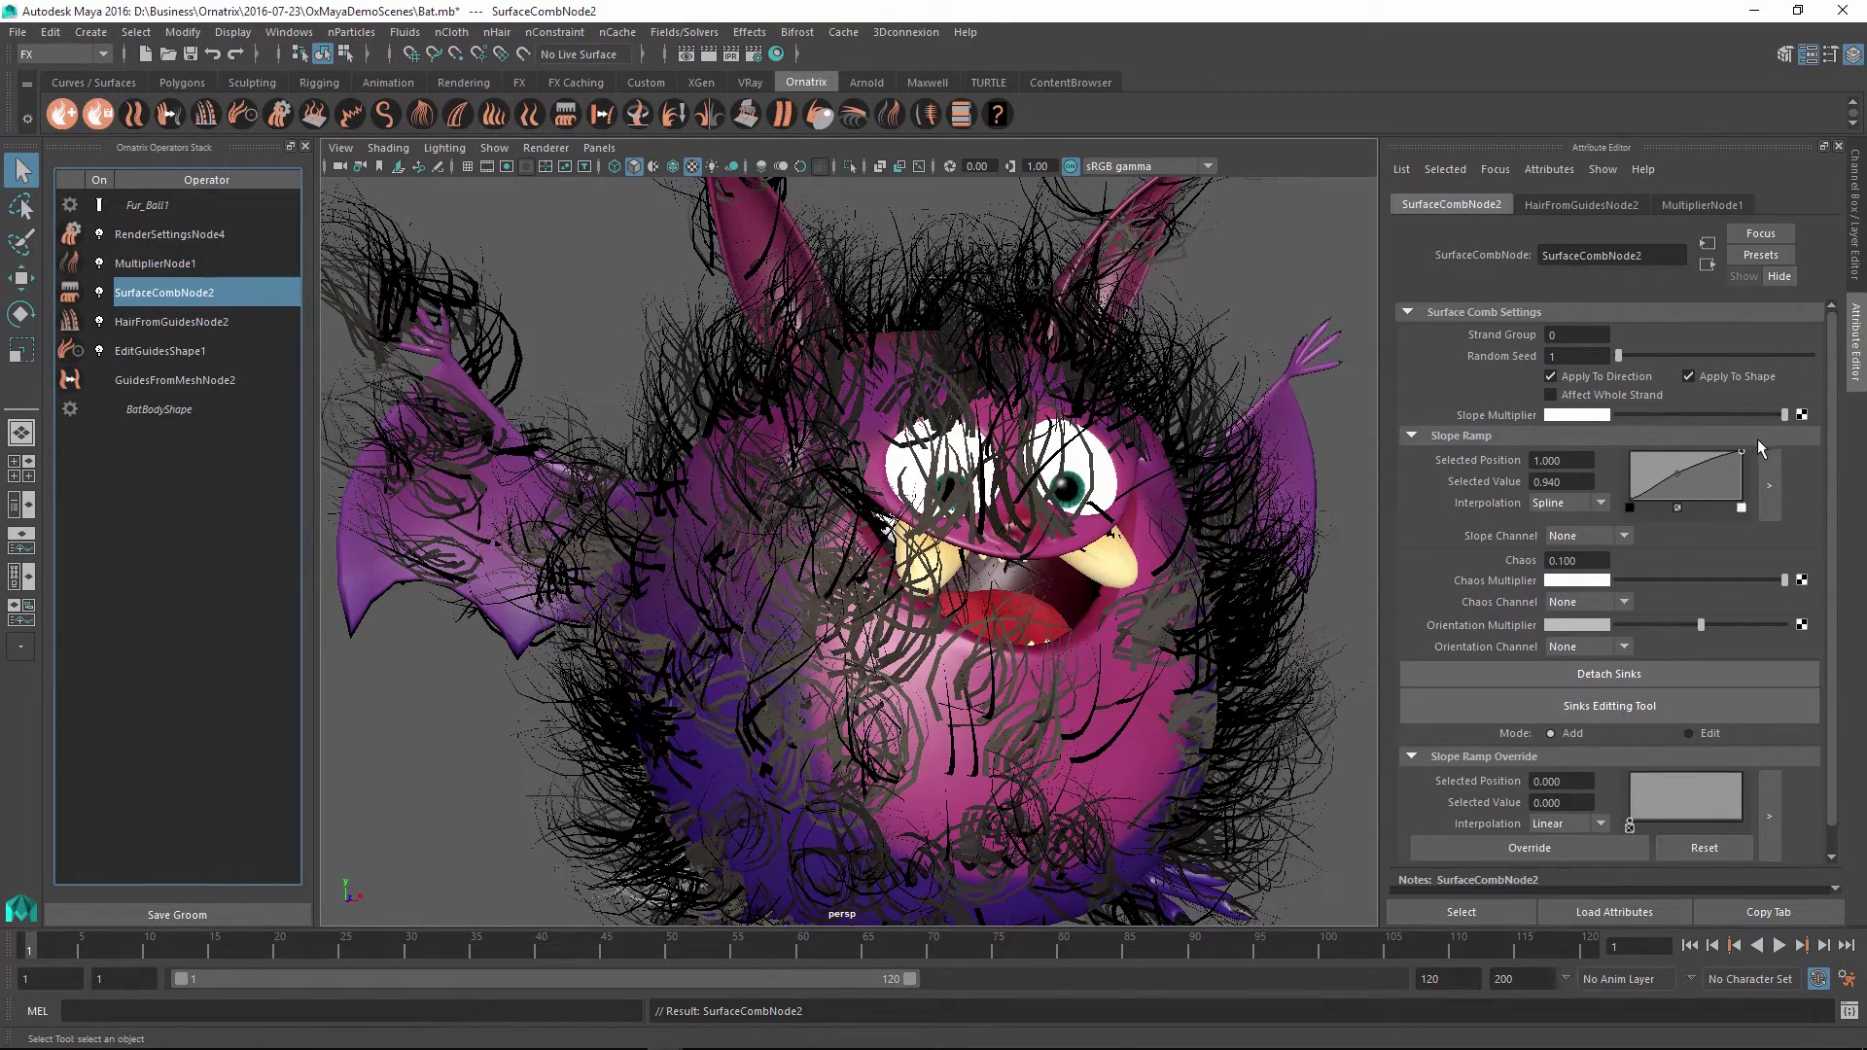
pyautogui.click(1630, 503)
pyautogui.moveTo(1630, 503); pyautogui.dragTo(1655, 463)
pyautogui.click(1675, 473)
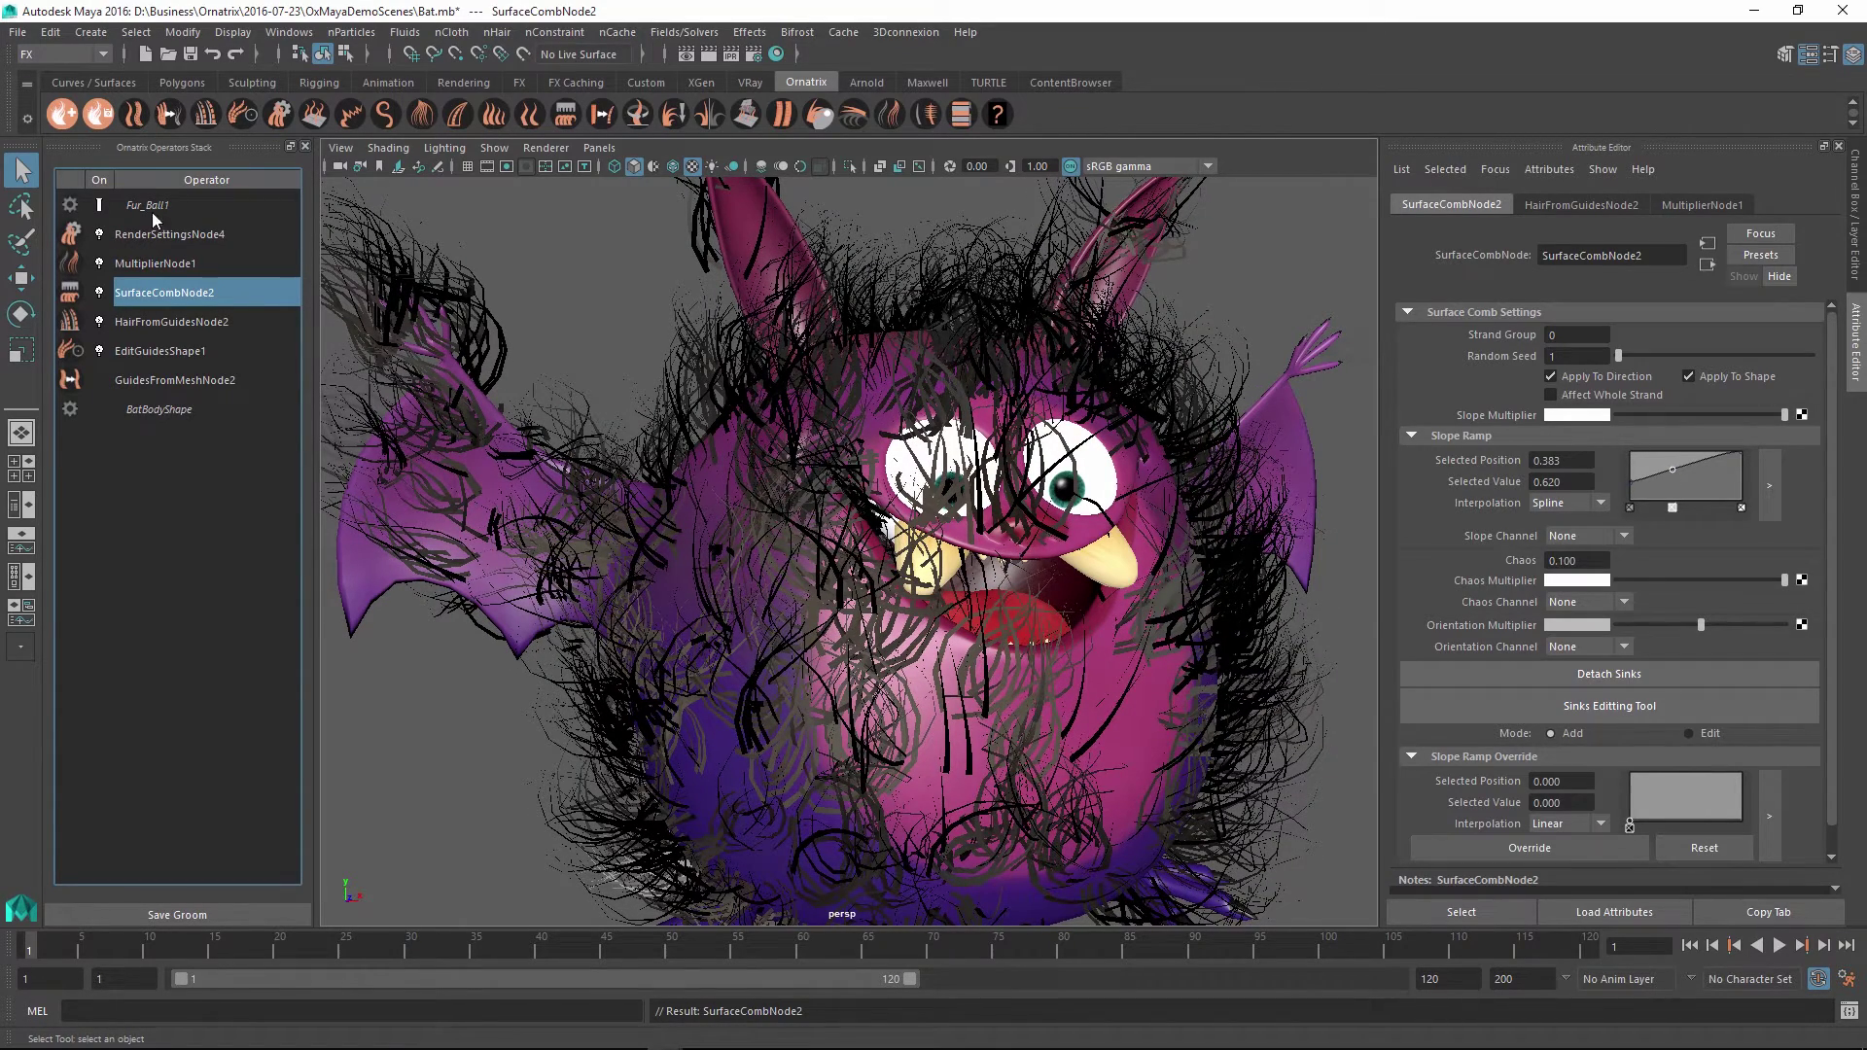
# Open the Multiplier operator's settings
pyautogui.click(161, 265)
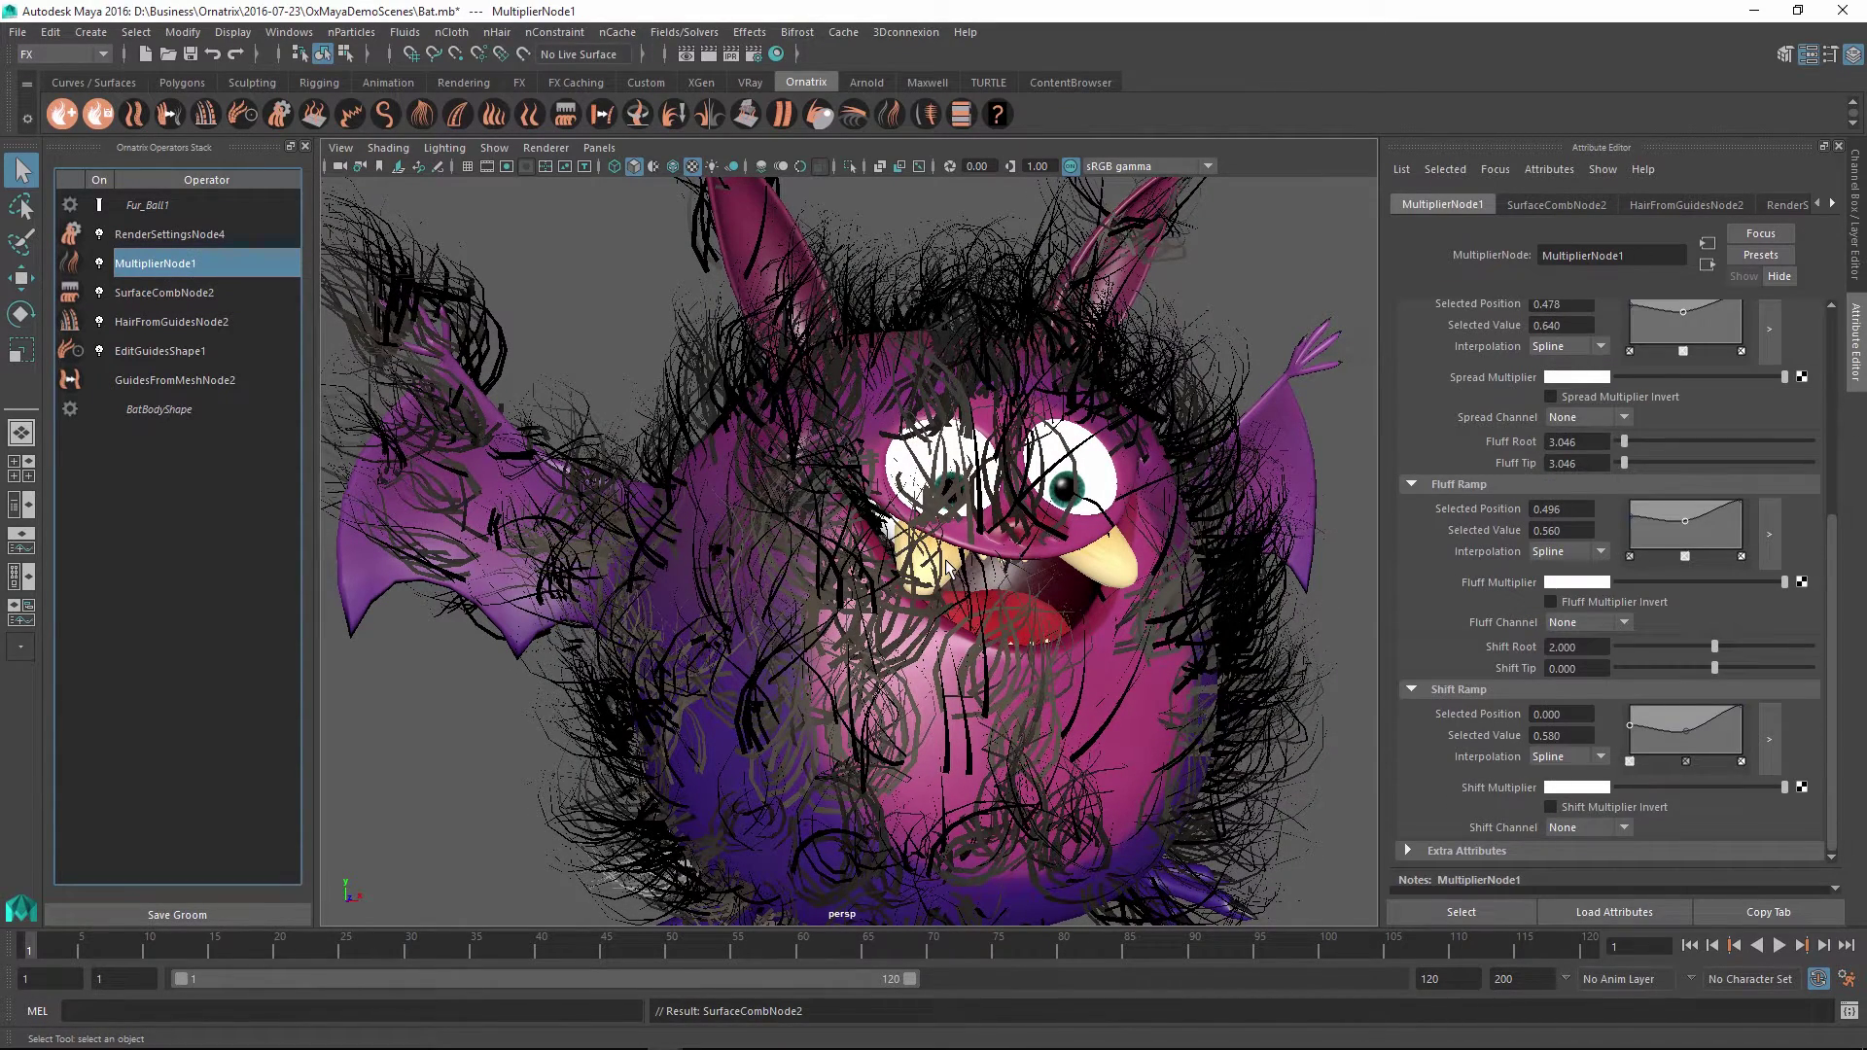